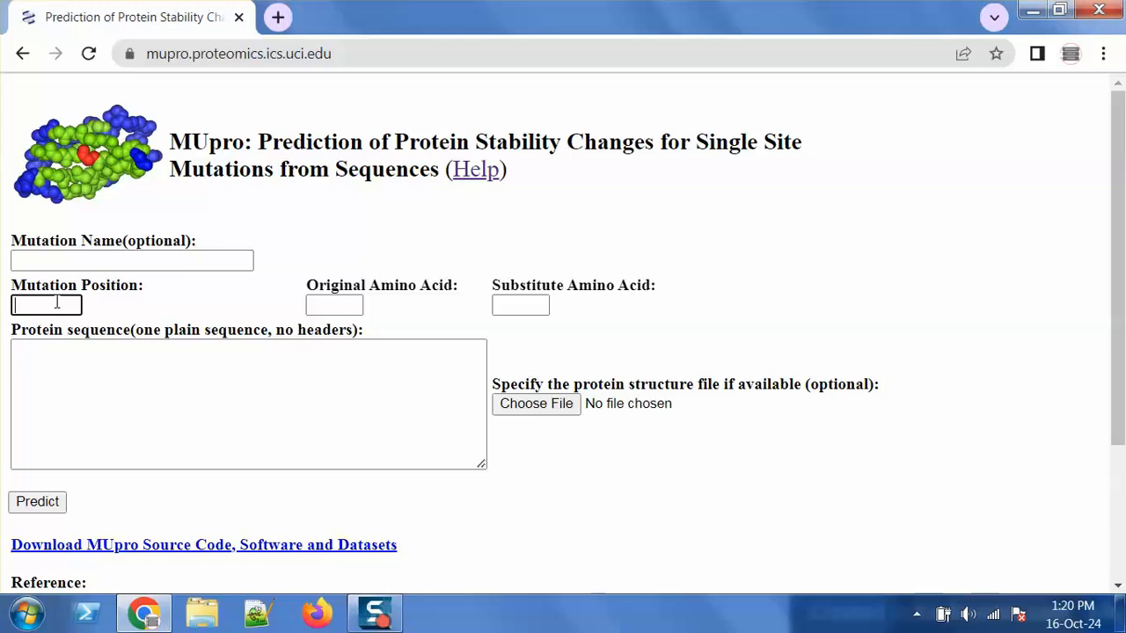
click(355, 302)
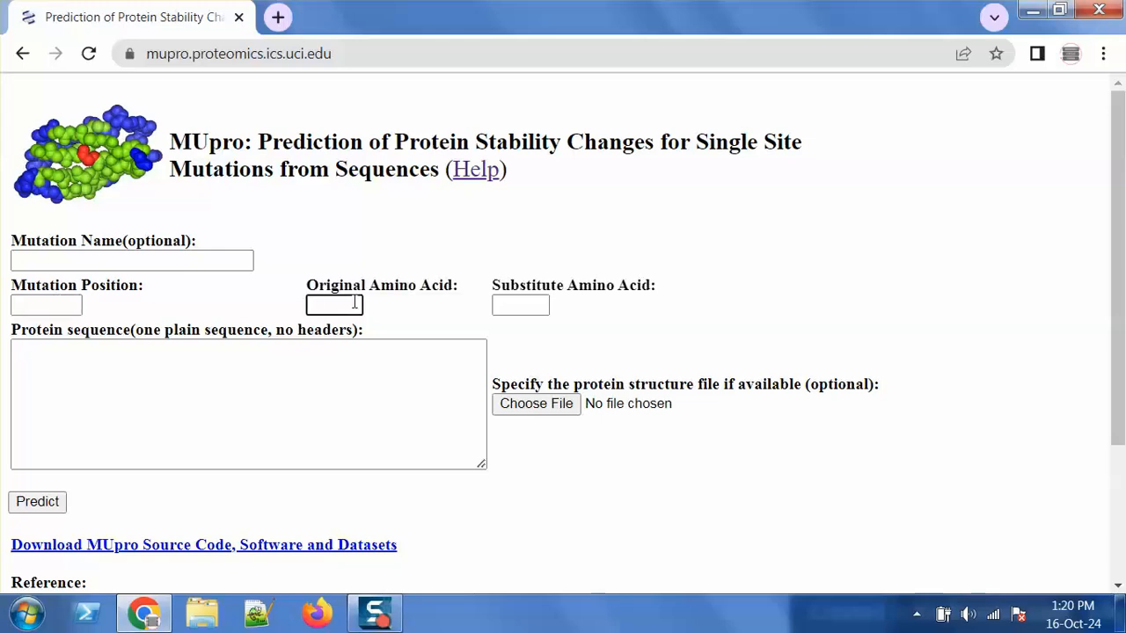
click(539, 300)
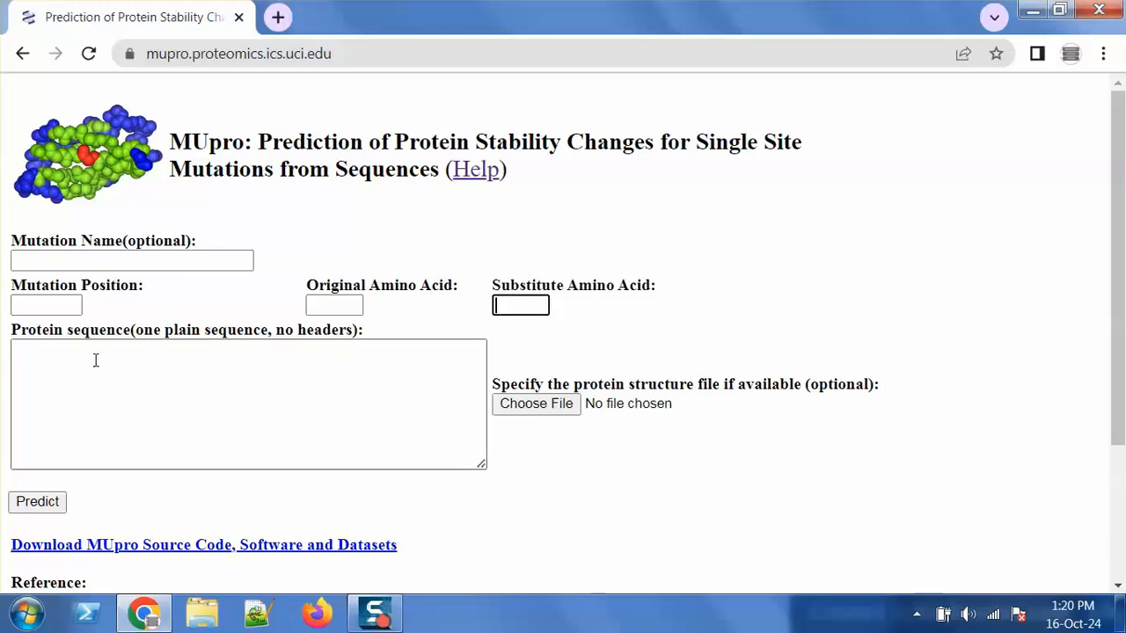
click(33, 352)
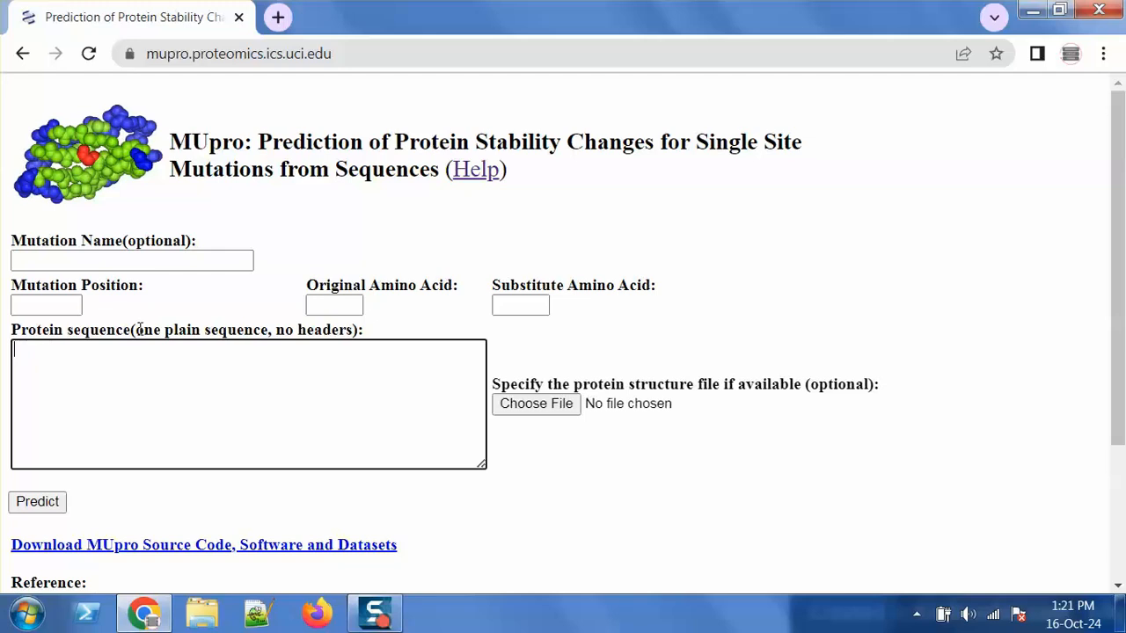
drag(132, 329, 276, 330)
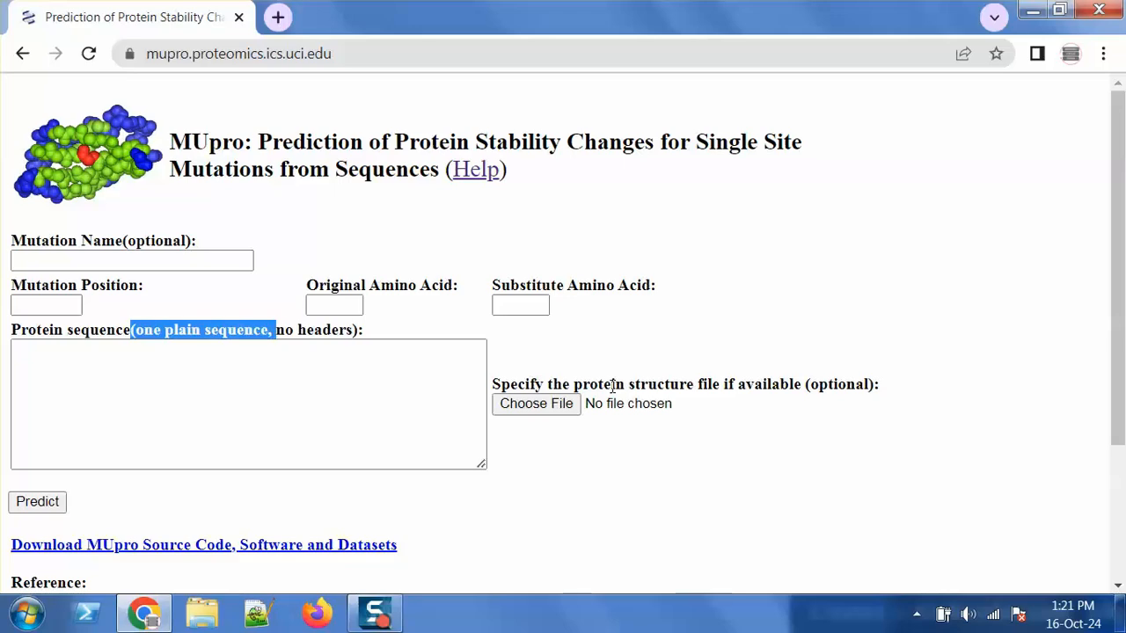
Step: Open F2_Scoring.tsv from the 17_Filter3_Results folder inside SNP_Analysis on the desktop
click(1033, 10)
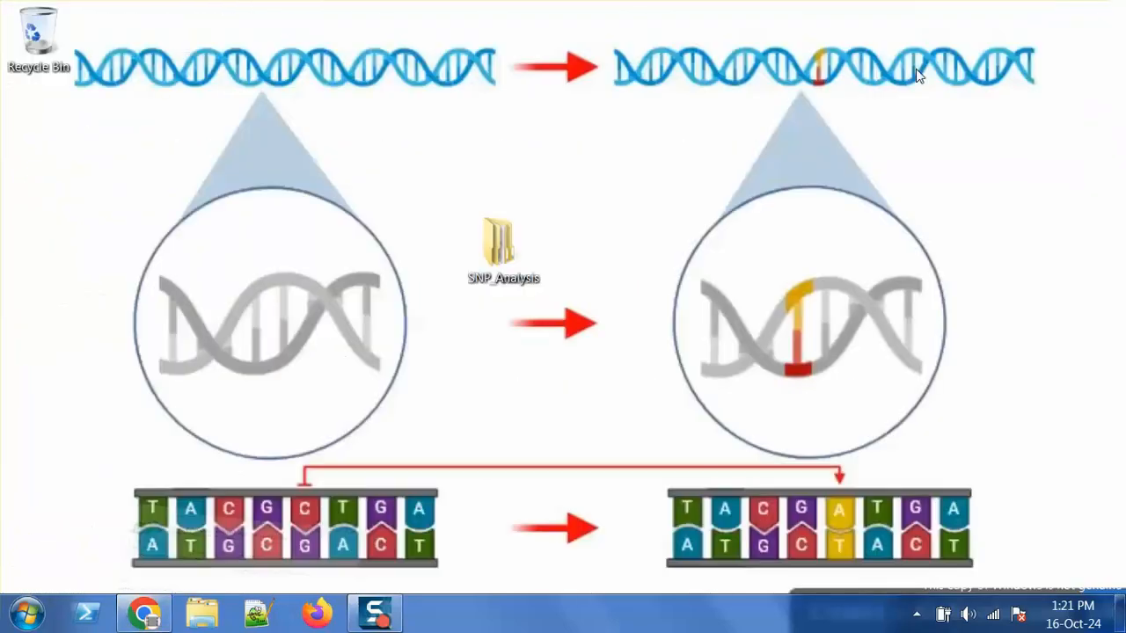
double_click(525, 254)
double_click(485, 490)
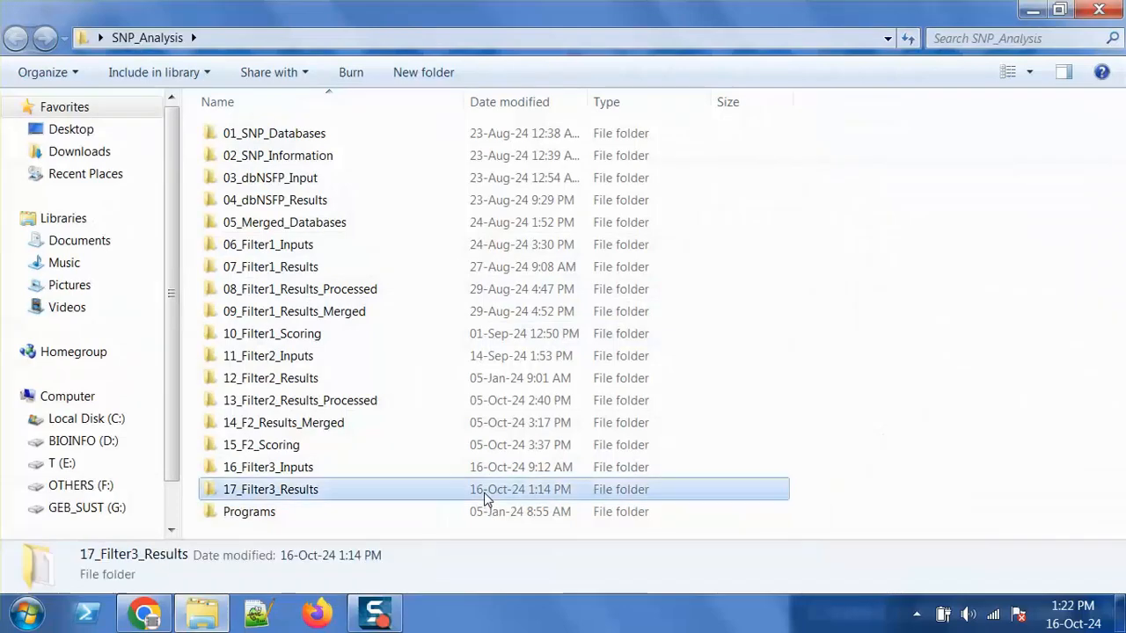
double_click(396, 135)
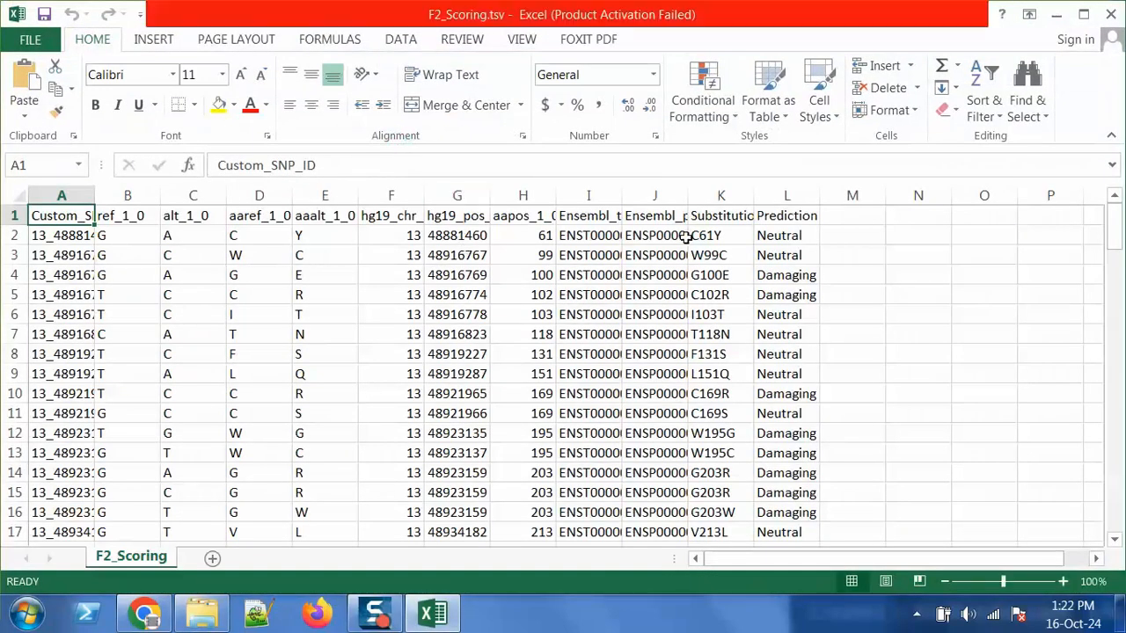
Step: Check the amino acid position, reference residue and alternate residue of the first variant in row 2
key(Escape)
click(720, 231)
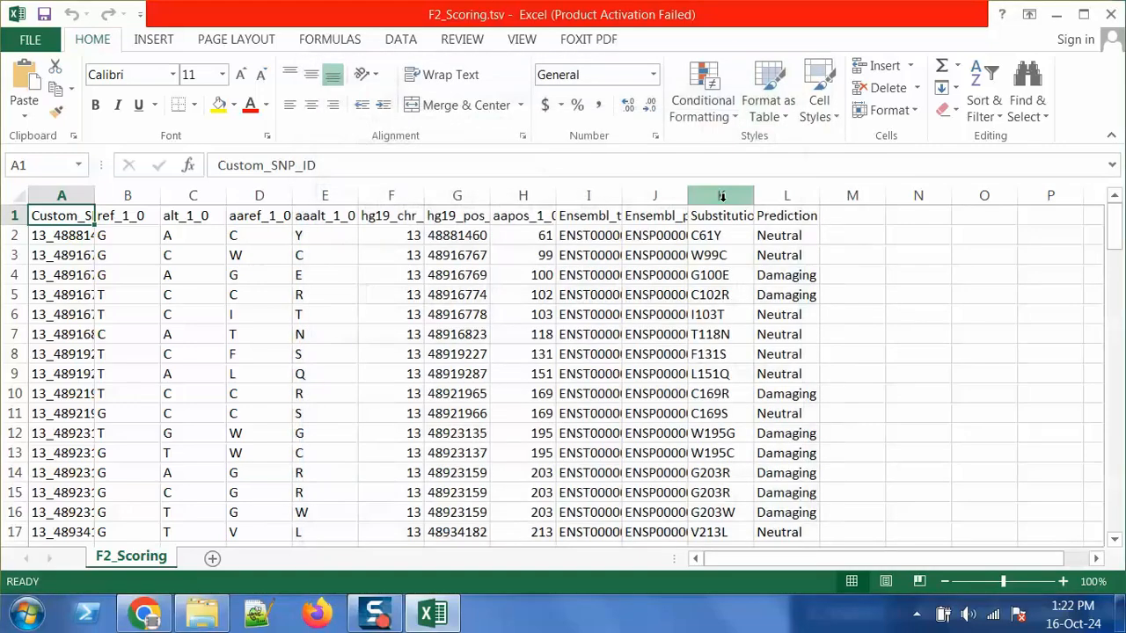
click(518, 235)
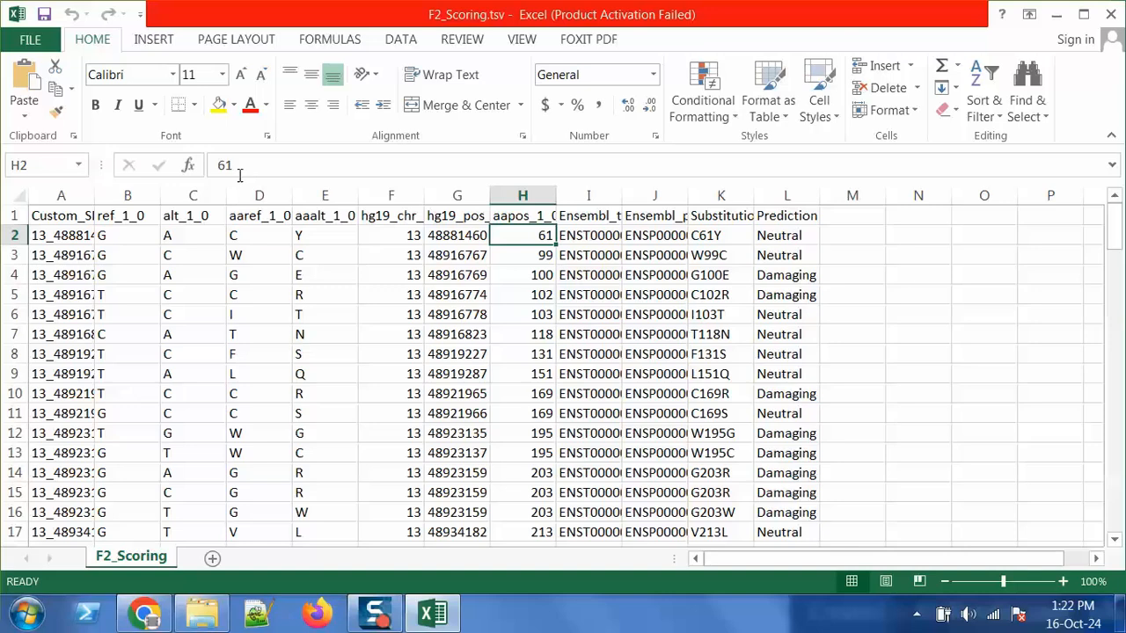
drag(237, 165, 214, 164)
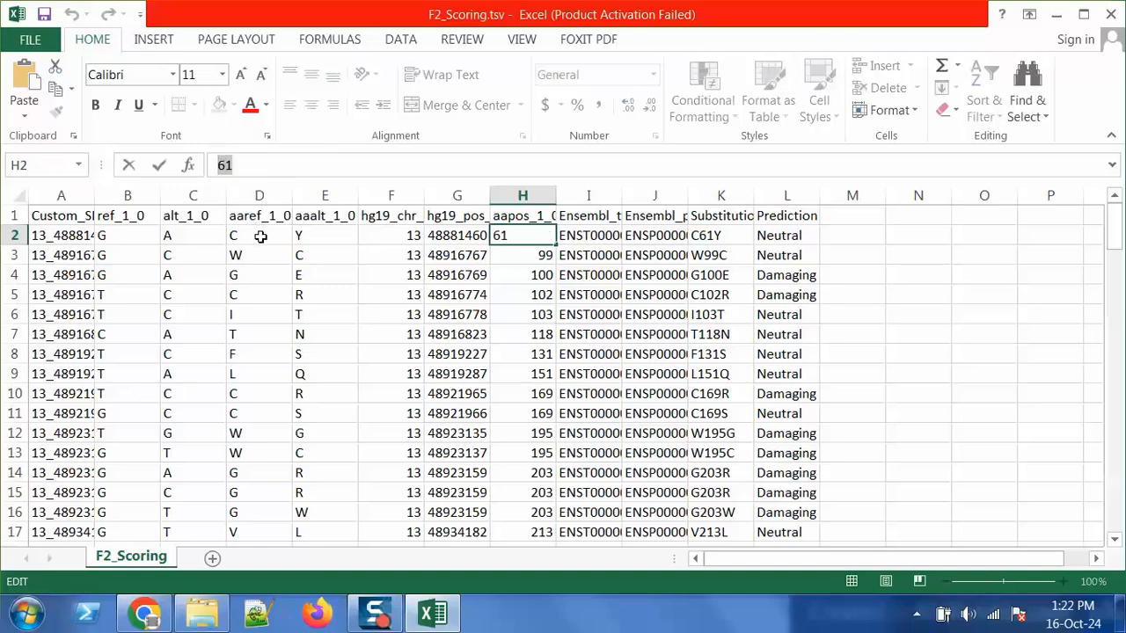
click(261, 236)
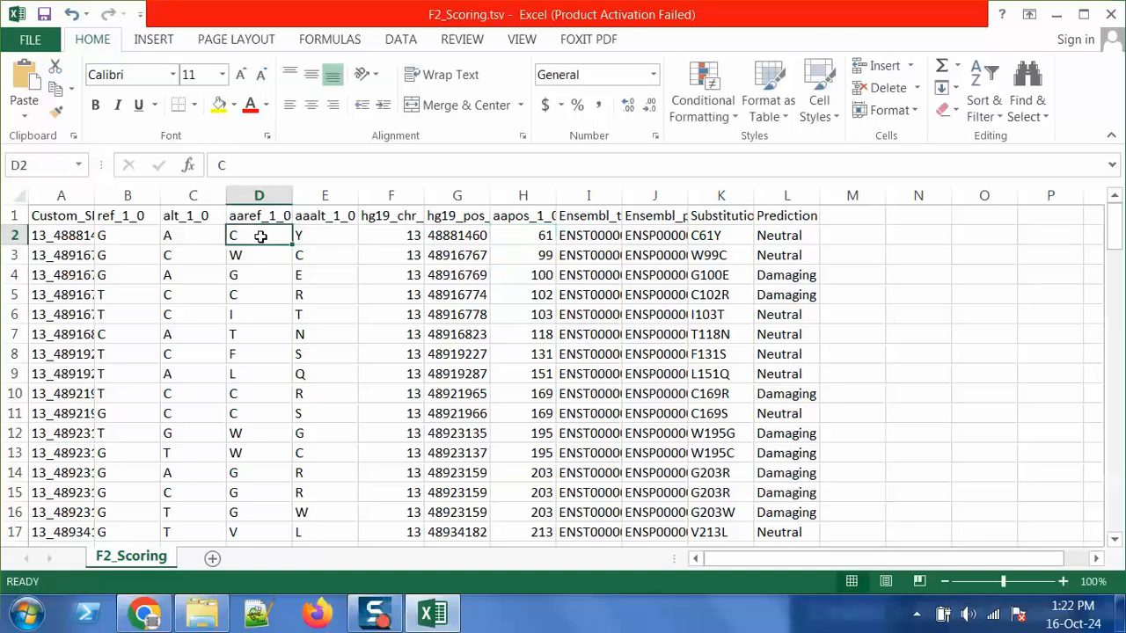
click(324, 234)
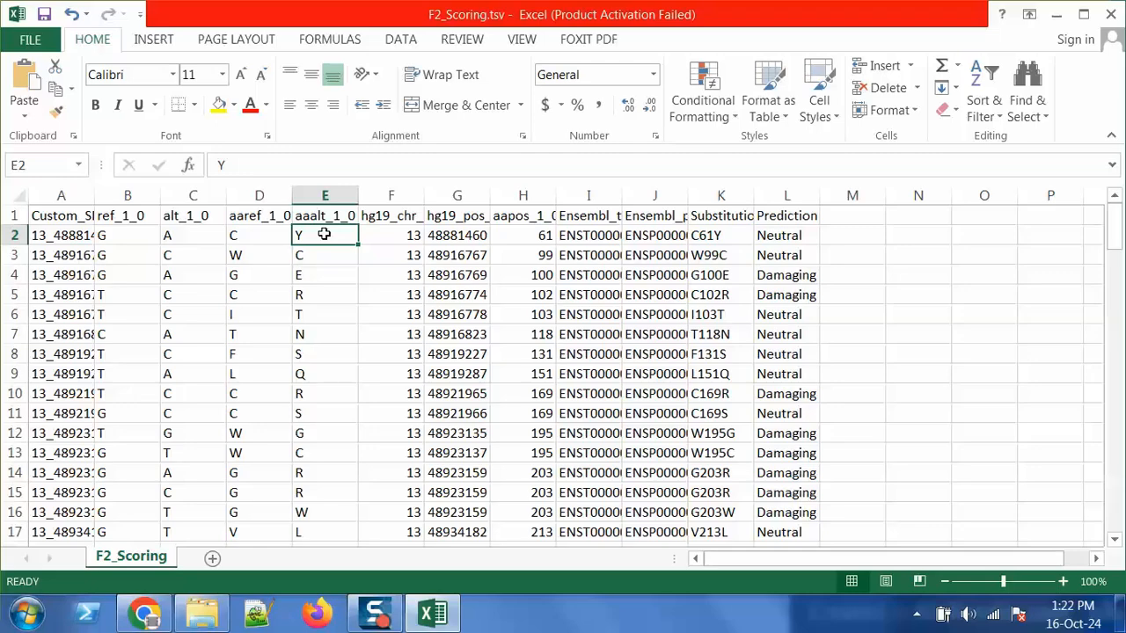
Step: Switch to the MUpro form in Chrome and enter mutation position 61, original amino acid C and substitute amino acid Y
click(143, 614)
click(40, 308)
text(61)
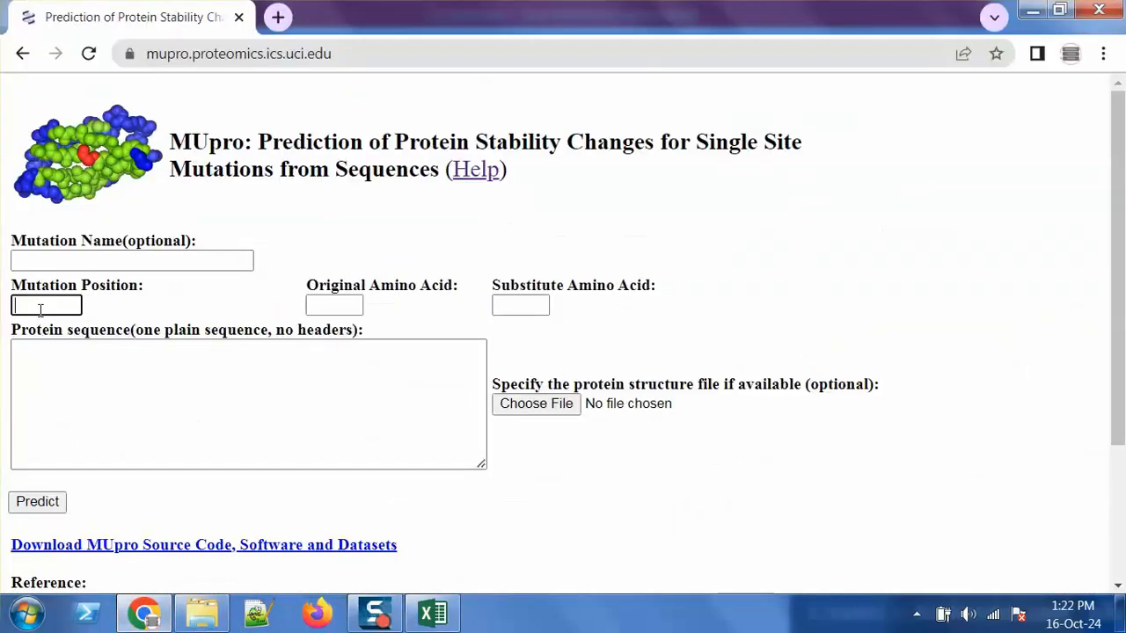
click(335, 303)
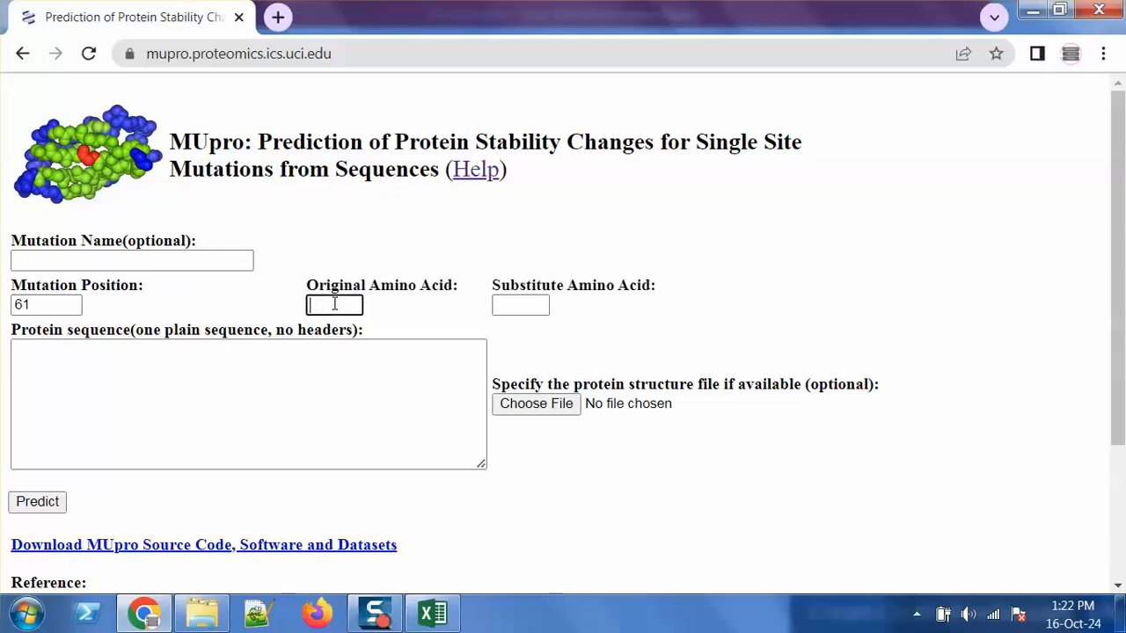
text(C)
click(524, 303)
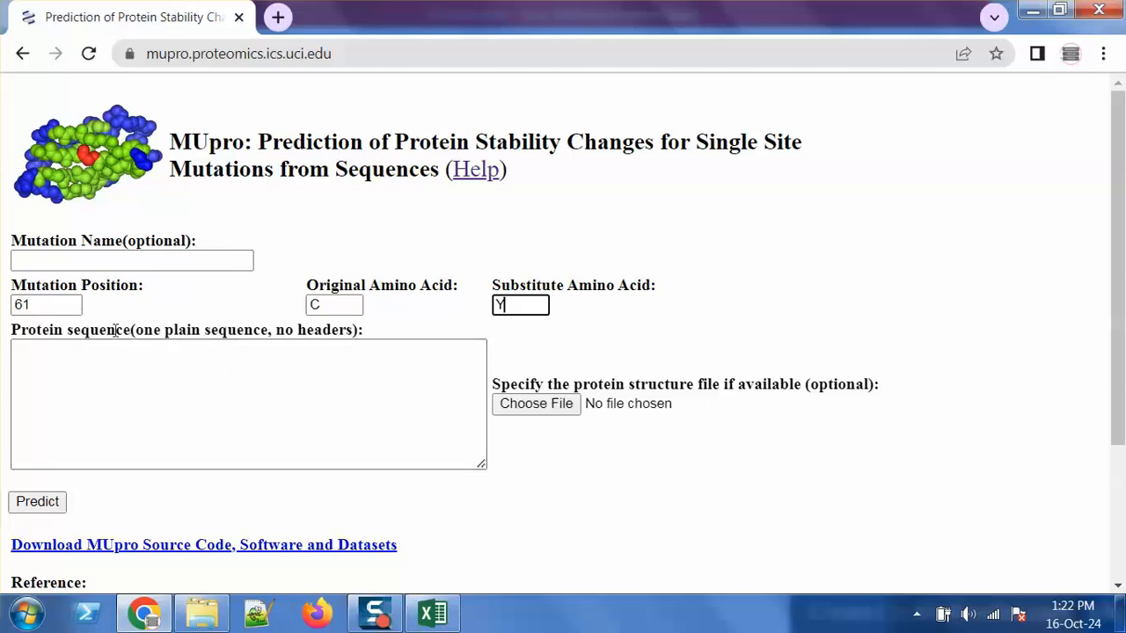
Step: Search the web for uniprotkb in a new browser tab and open the UniProt website
click(277, 19)
text(UNI)
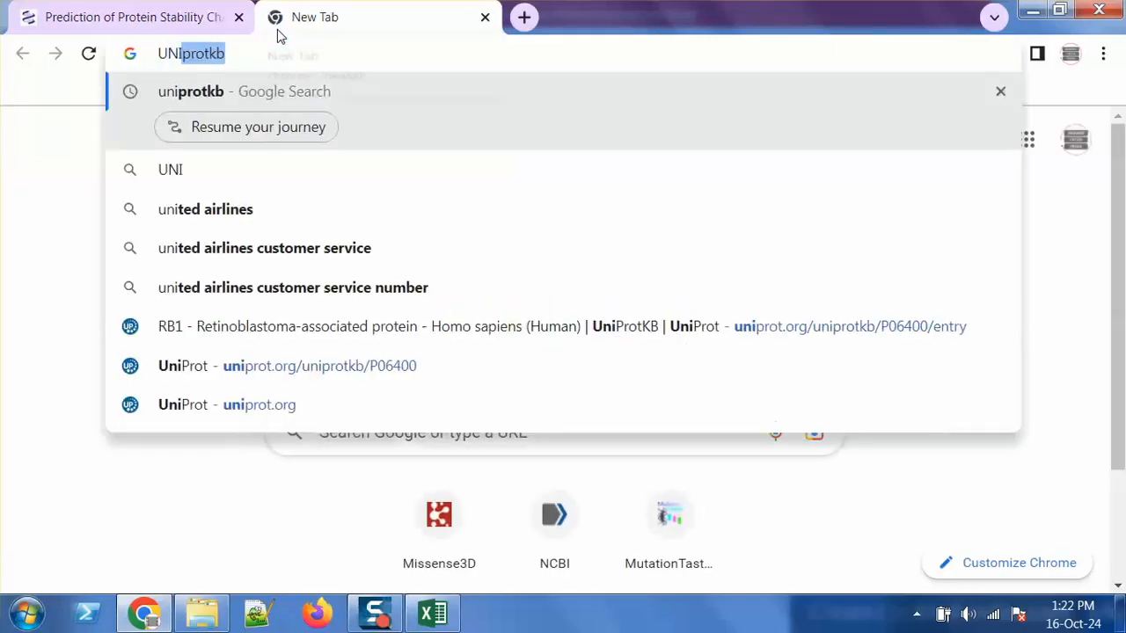
text(PROT)
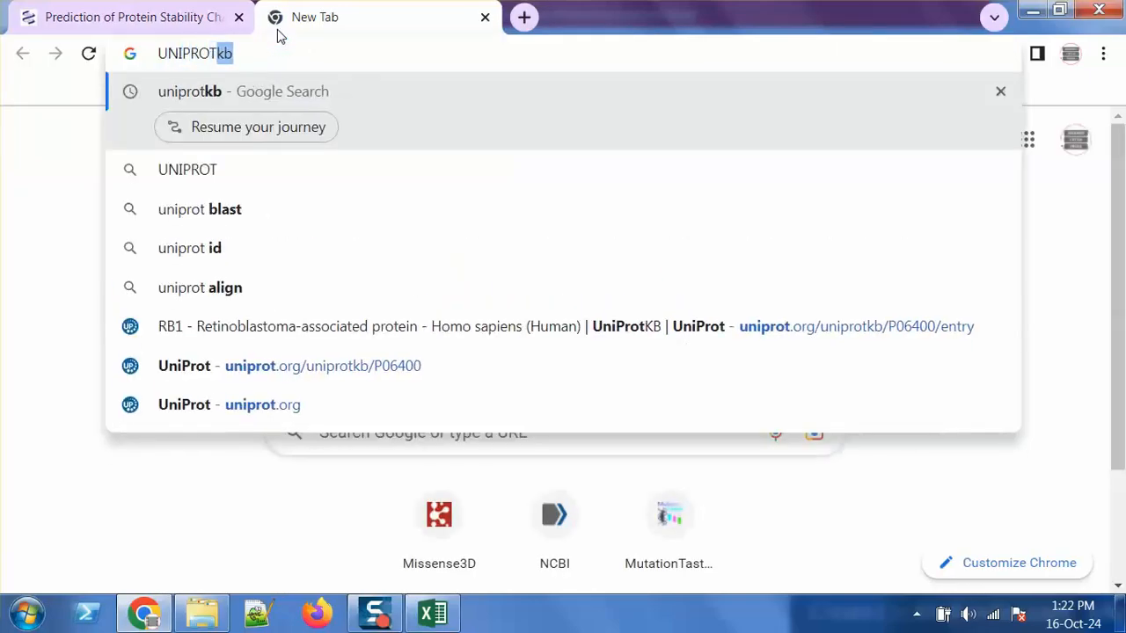
key(Return)
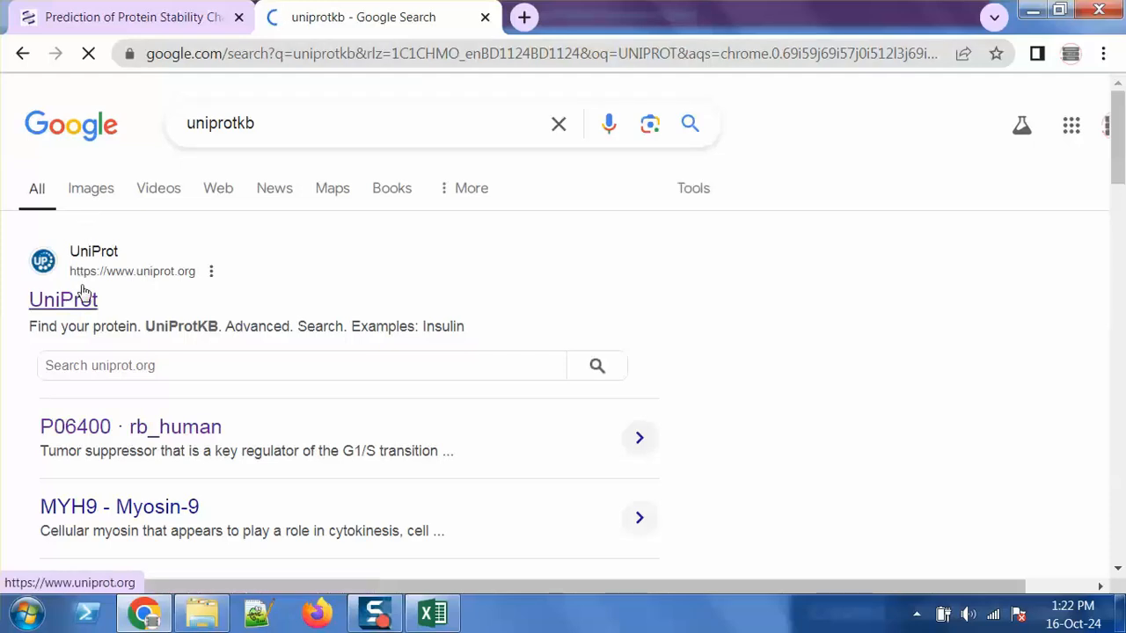
click(84, 297)
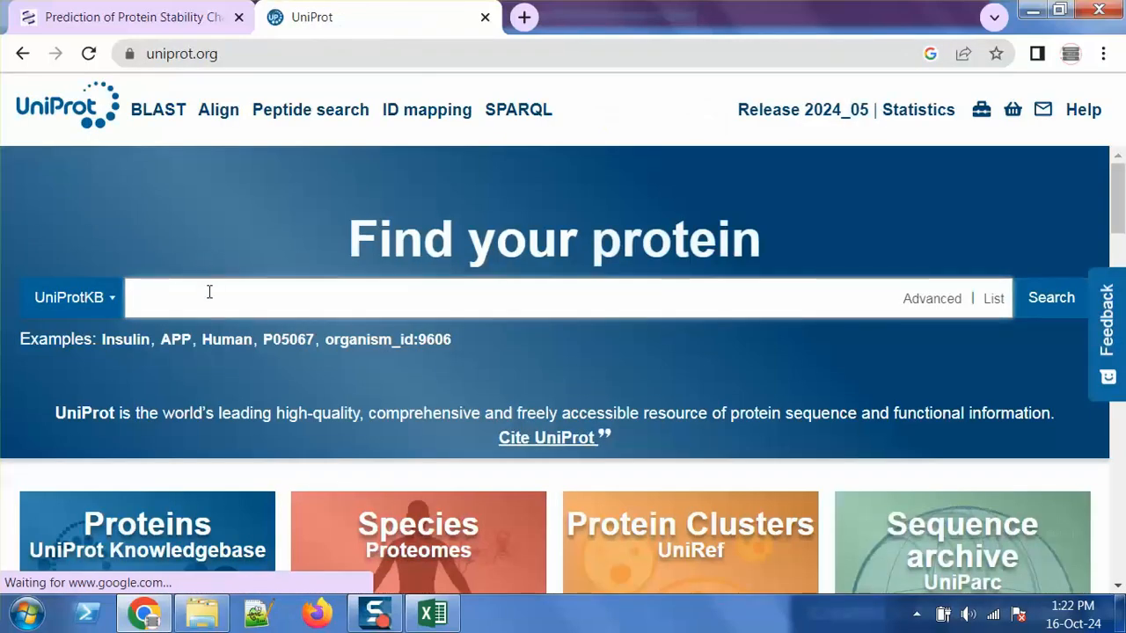
Step: Search UniProtKB for RB1 and open the human entry P06400
click(211, 293)
text(R)
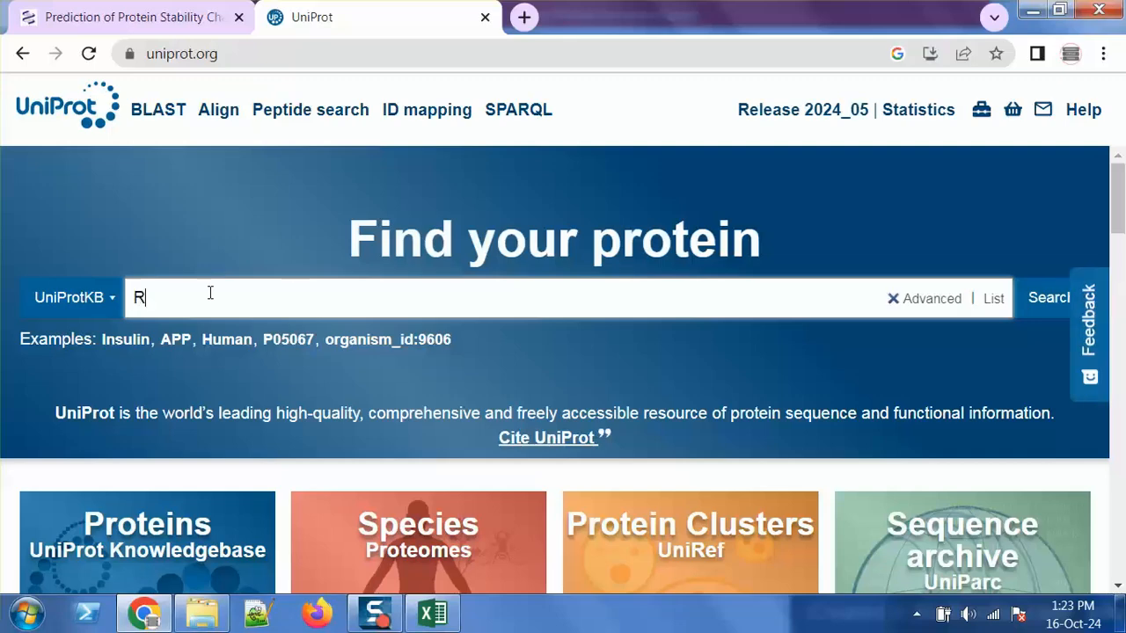
text(B1)
key(Return)
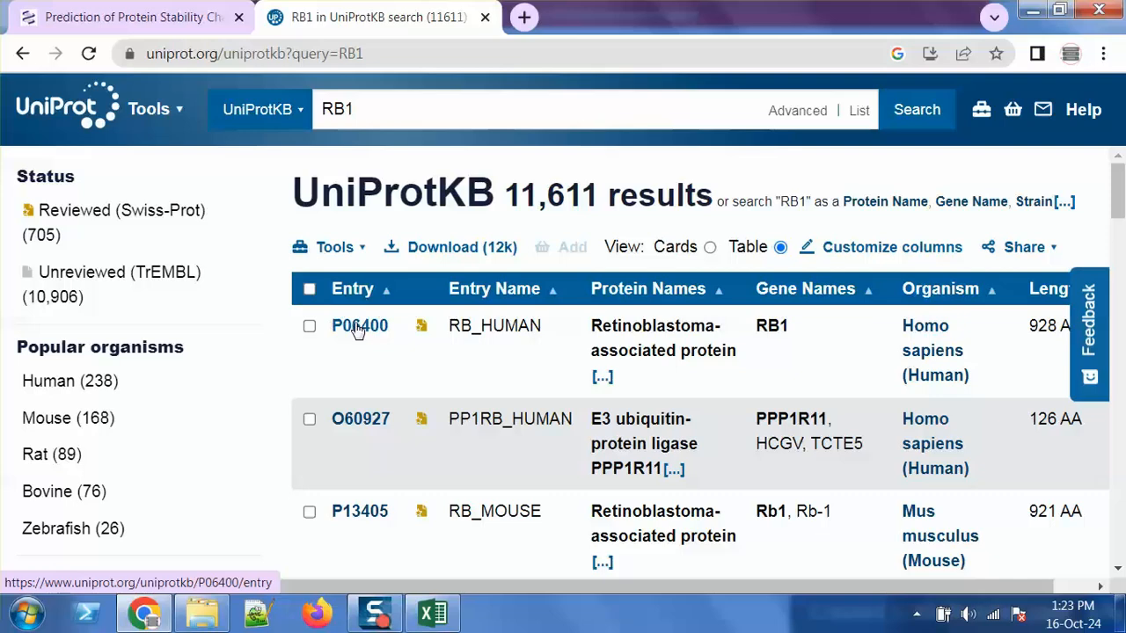
click(359, 328)
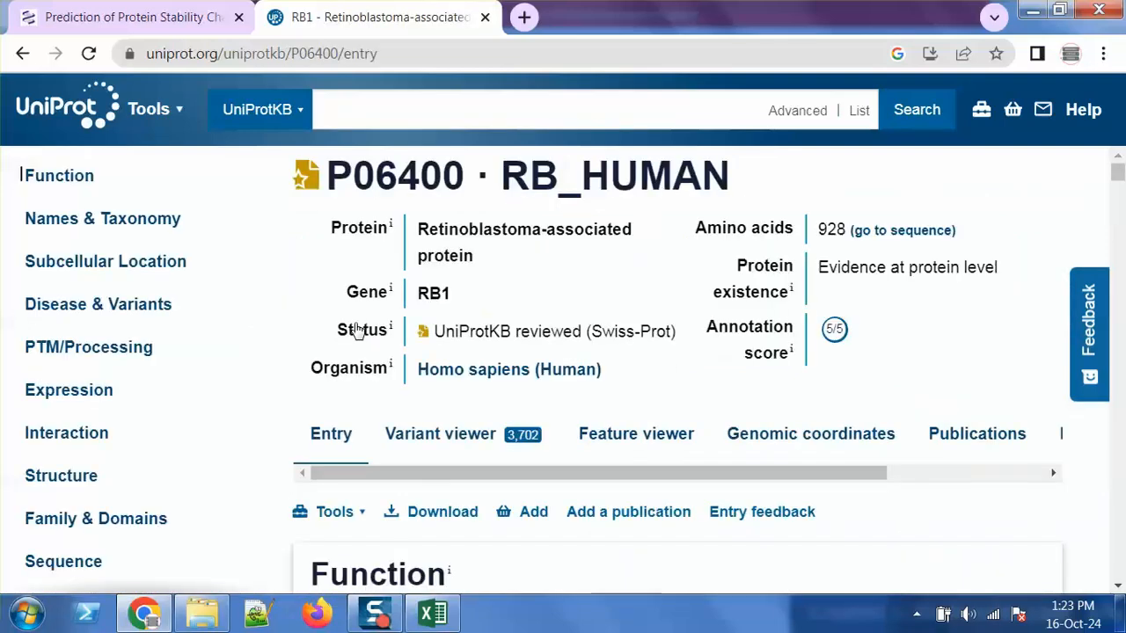
Step: Copy the P06400 FASTA sequence without its header line into the protein sequence field of the MUpro form
click(82, 567)
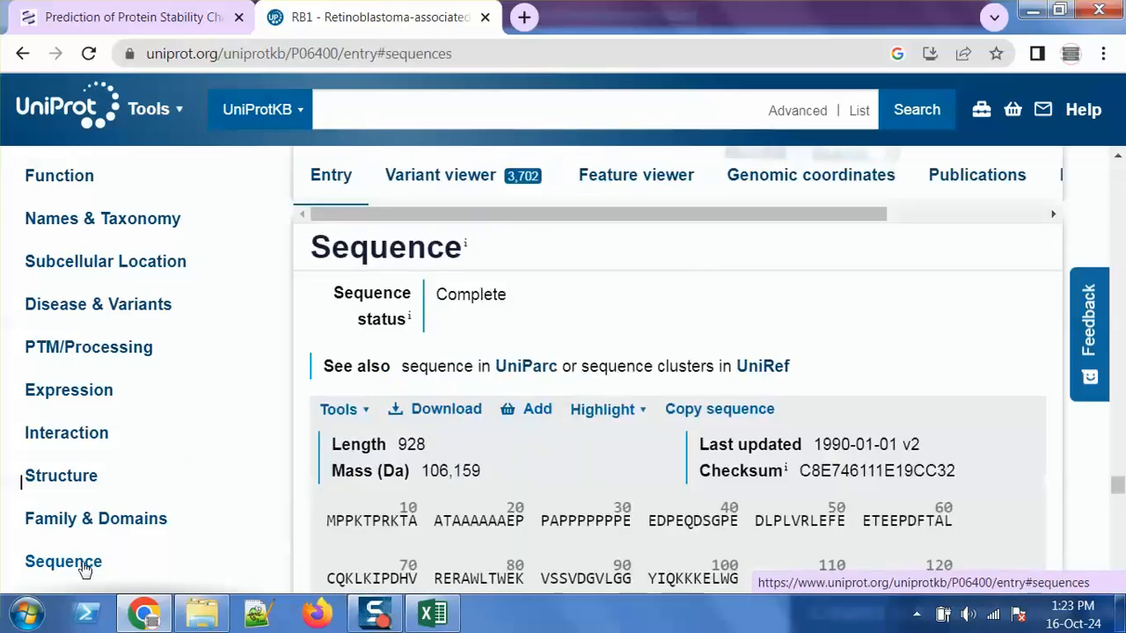
click(429, 413)
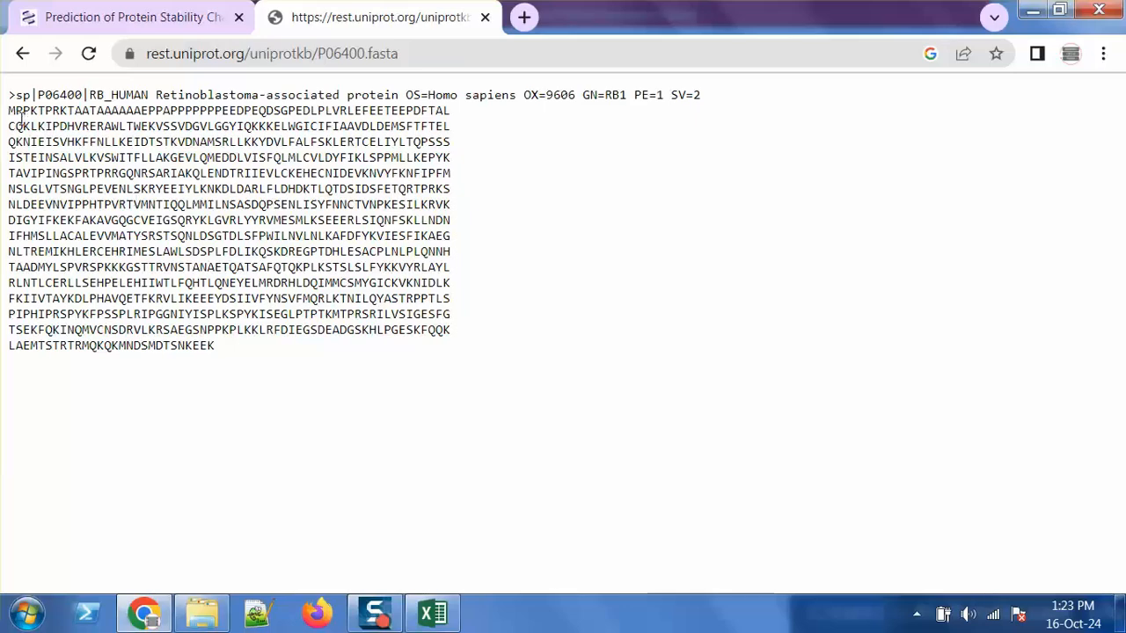
drag(8, 110, 226, 354)
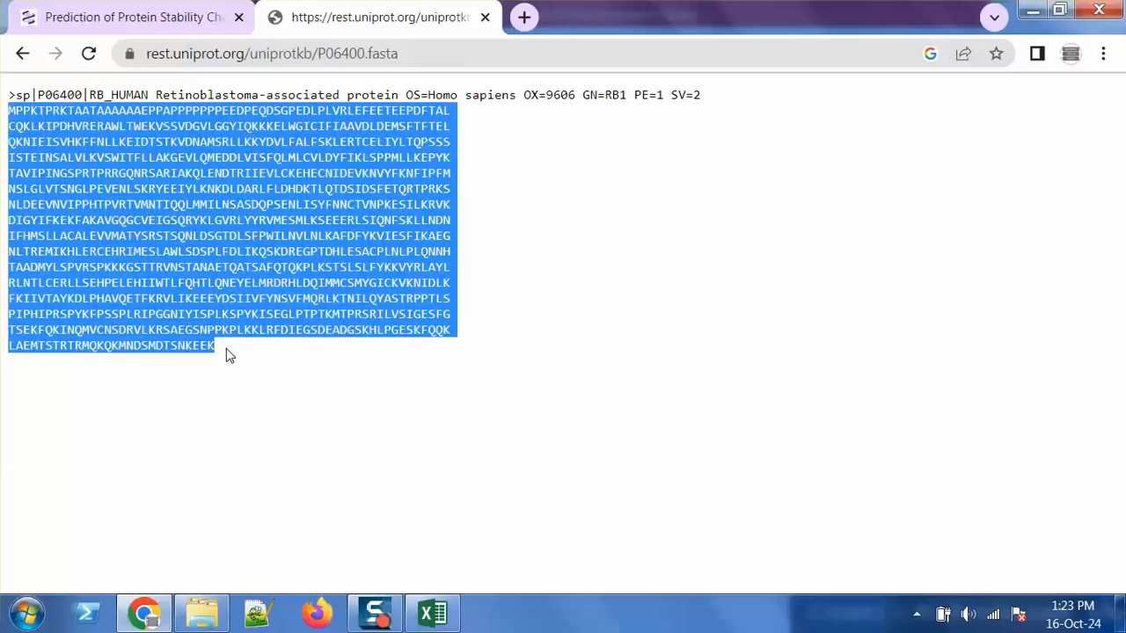
click(168, 13)
click(238, 418)
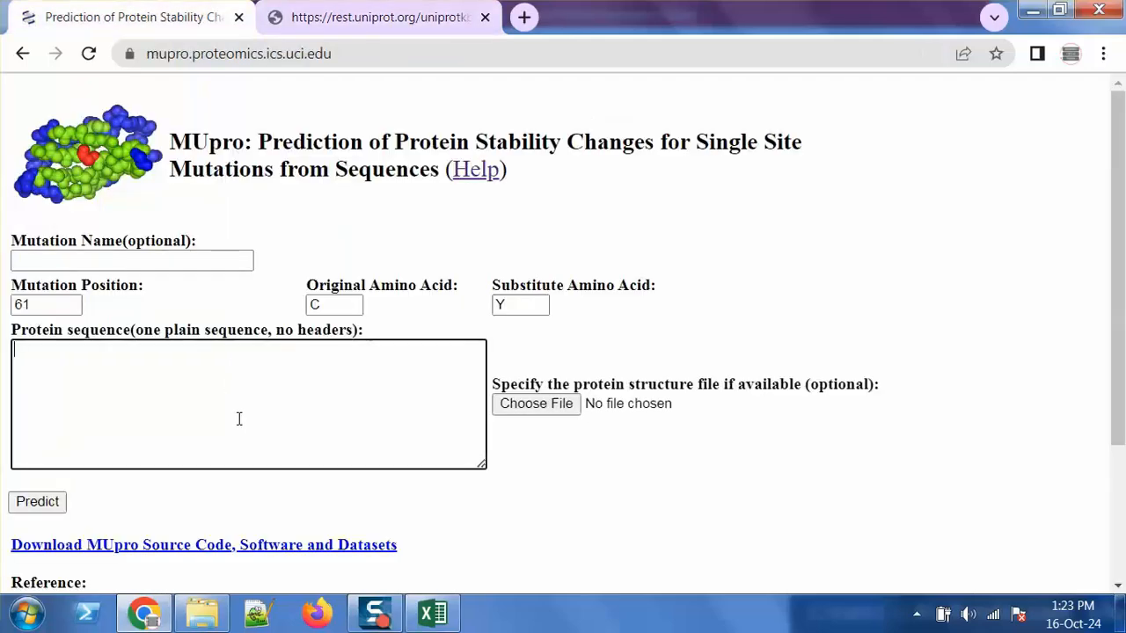
key(ctrl+v)
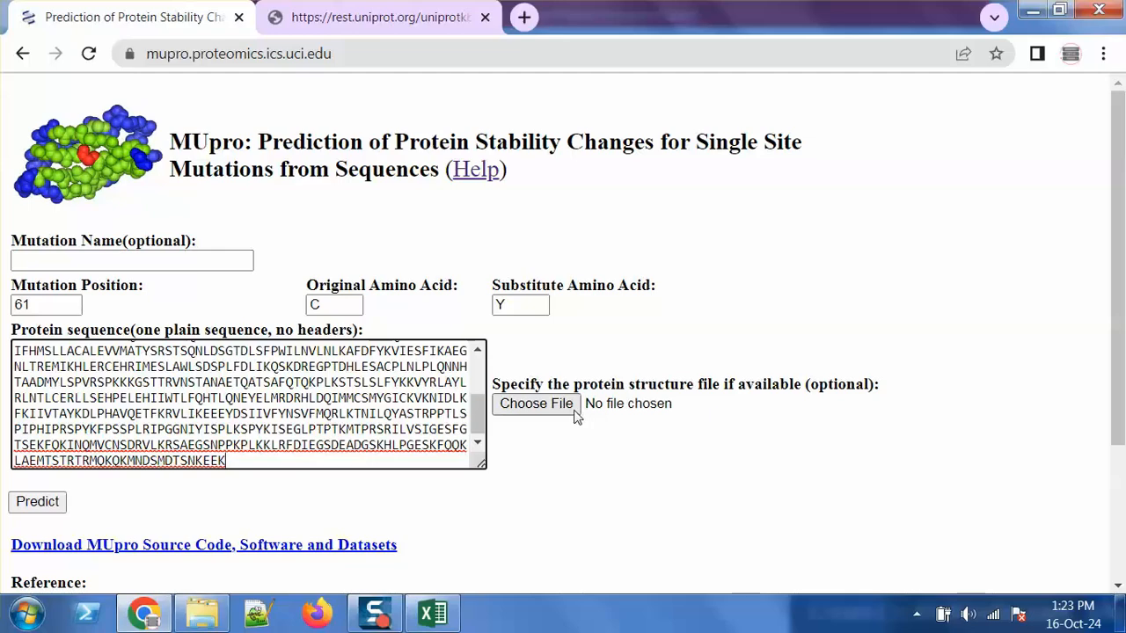
Step: Return to the P06400 entry in UniProt and find the AlphaFold model AF-P06400-F1 in its list of structures
click(392, 13)
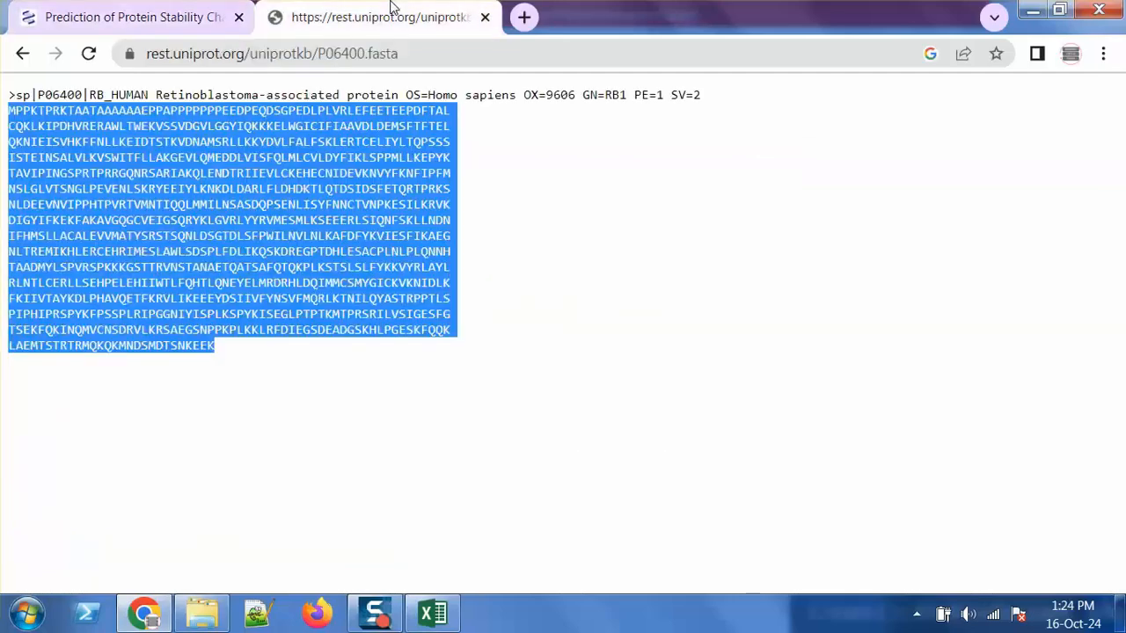
click(23, 54)
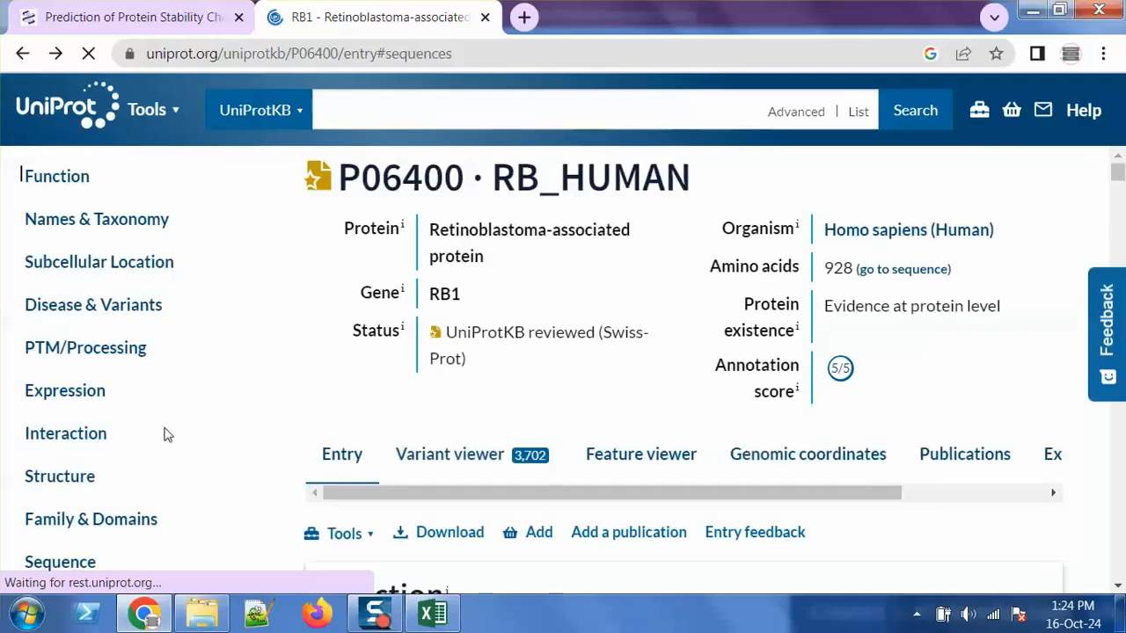
click(79, 476)
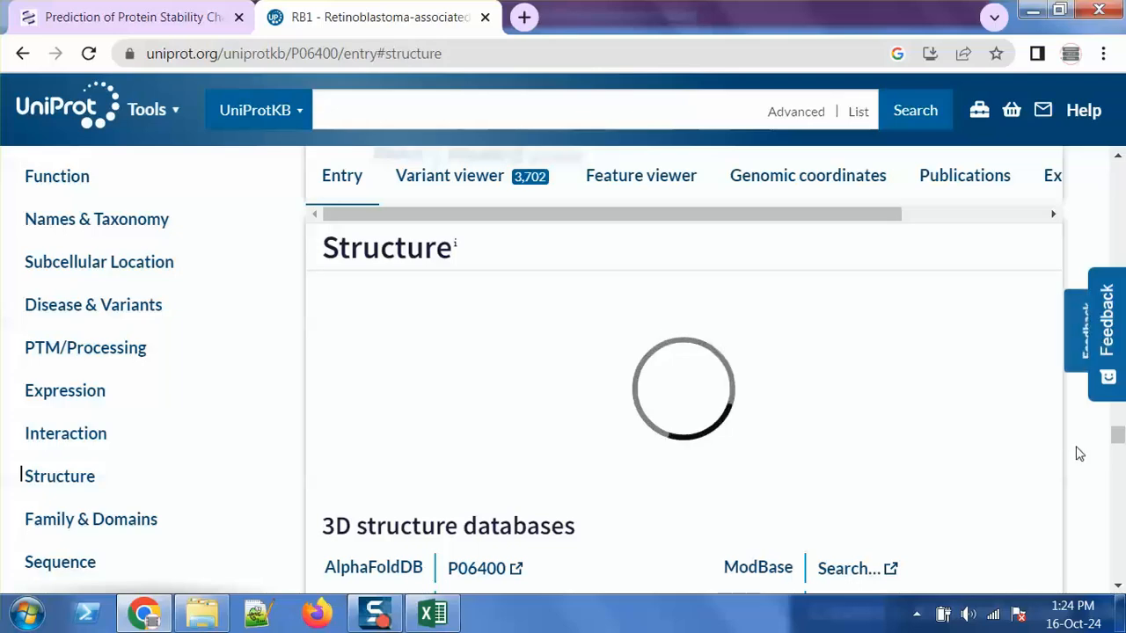
click(1119, 587)
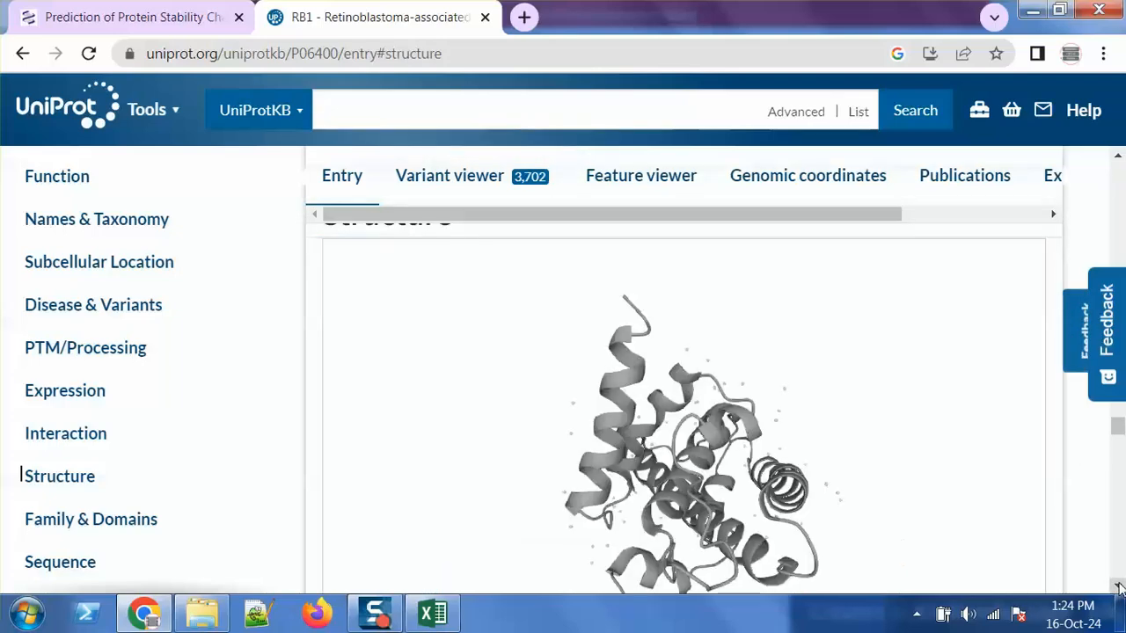
click(1119, 588)
click(1119, 587)
click(1119, 588)
scroll(1119, 588, down, 6)
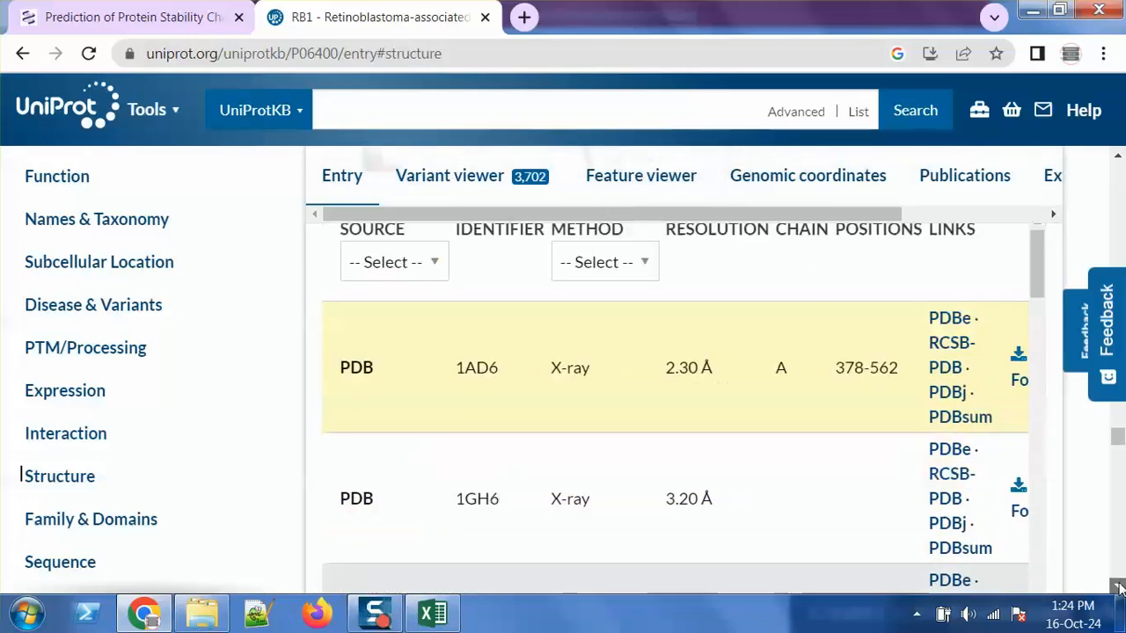
click(1040, 427)
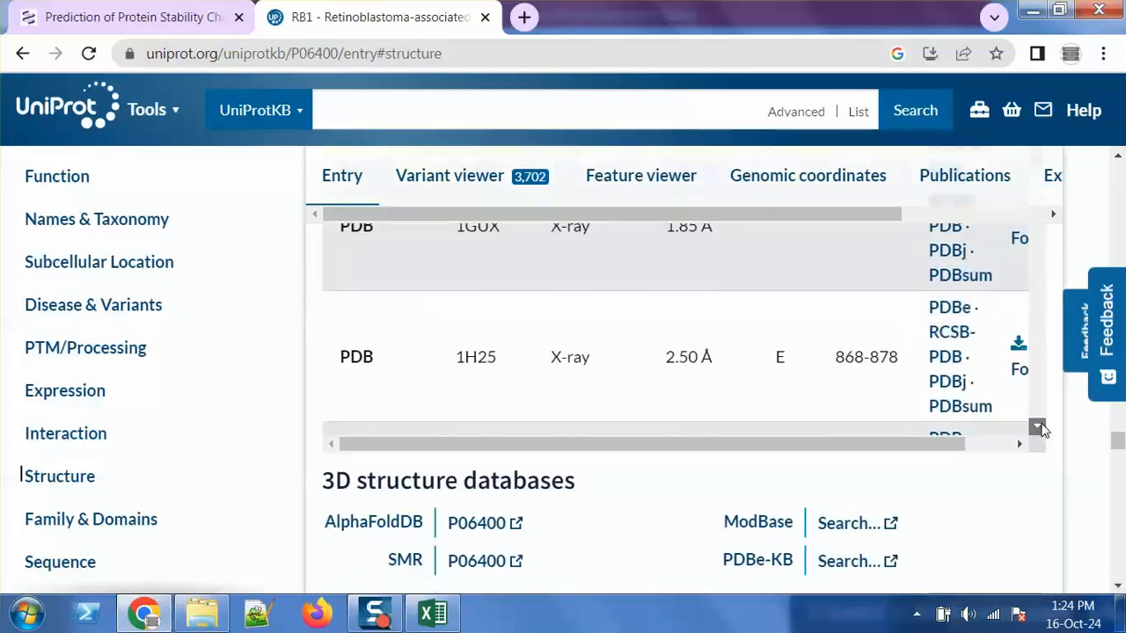
click(1040, 428)
click(1040, 428)
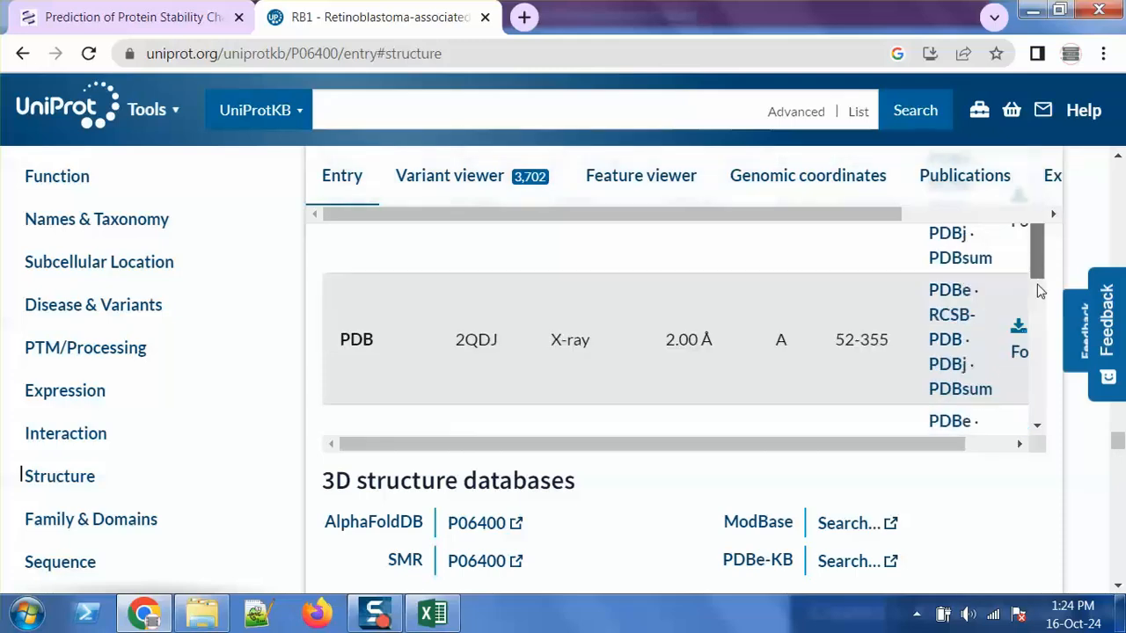
click(1039, 428)
click(1040, 427)
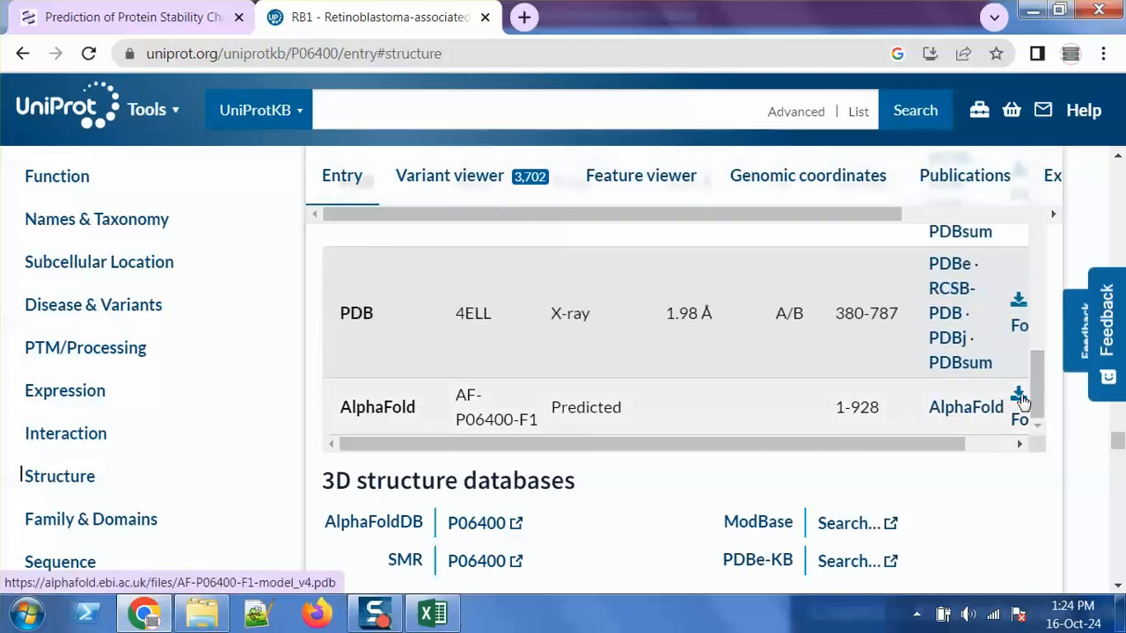
Step: Attach AF-P06400-F1-model_v4.pdb as the structure file in the MUpro form and run the prediction
click(174, 7)
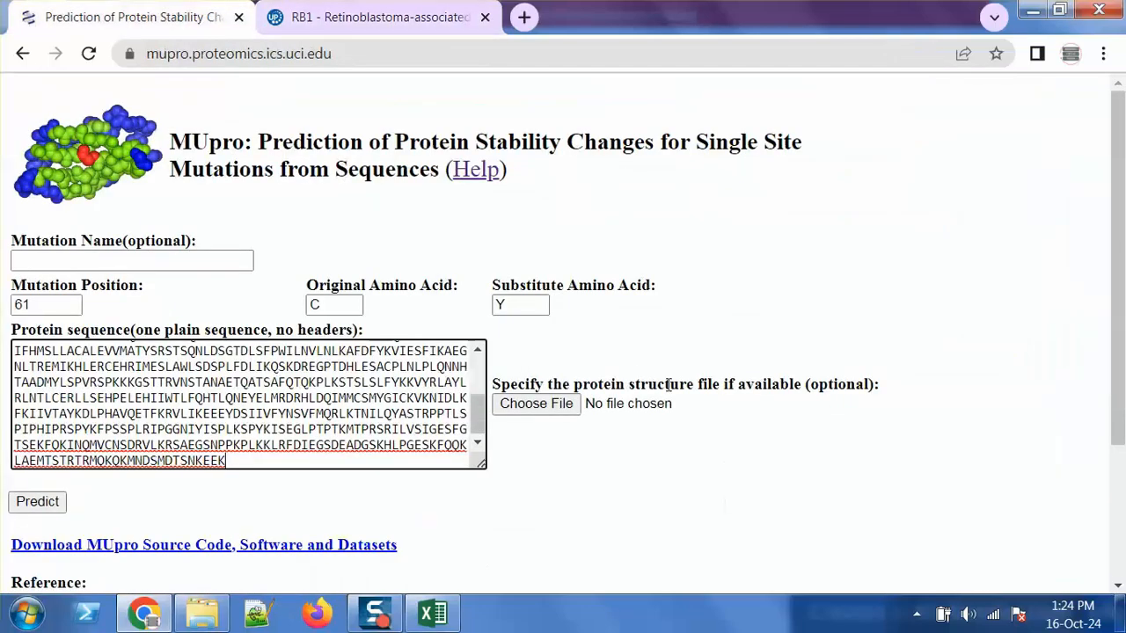
click(536, 404)
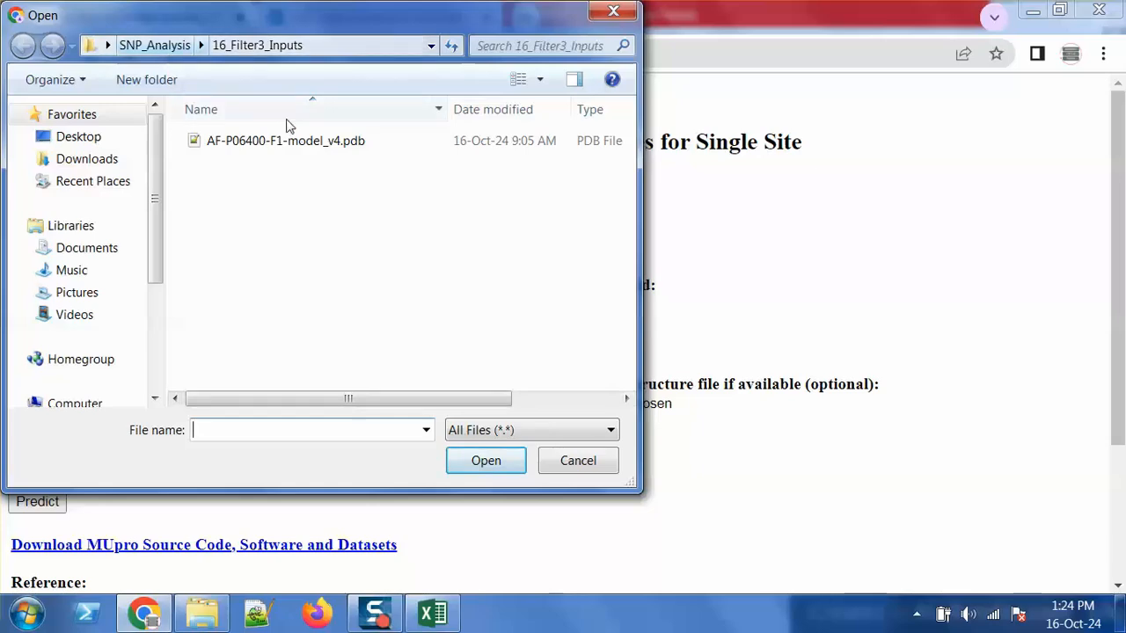
double_click(296, 146)
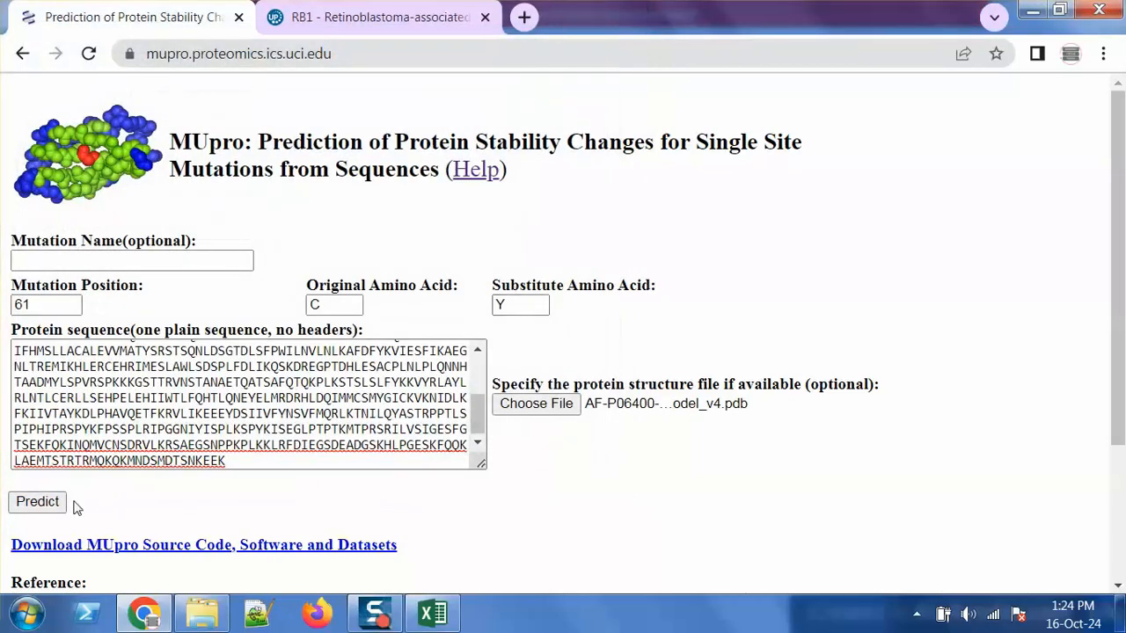
click(46, 504)
click(41, 506)
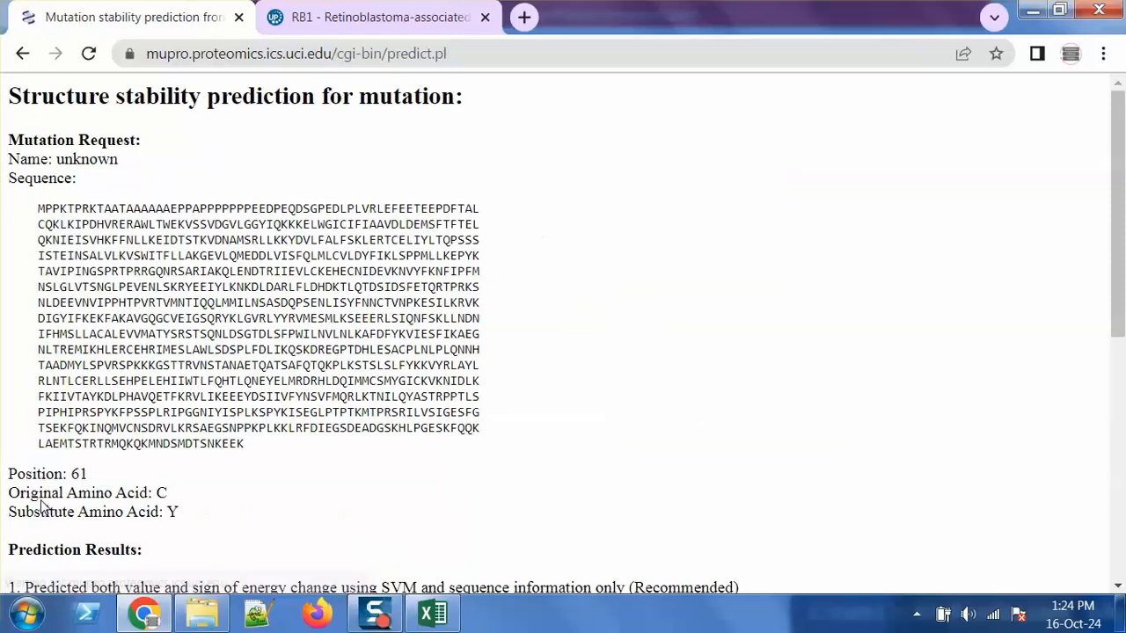
Step: Copy the recommended SVM result "DECREASE stability" into cell M2 of F2_Scoring.tsv in Excel, matching the destination formatting
drag(1125, 192, 1125, 376)
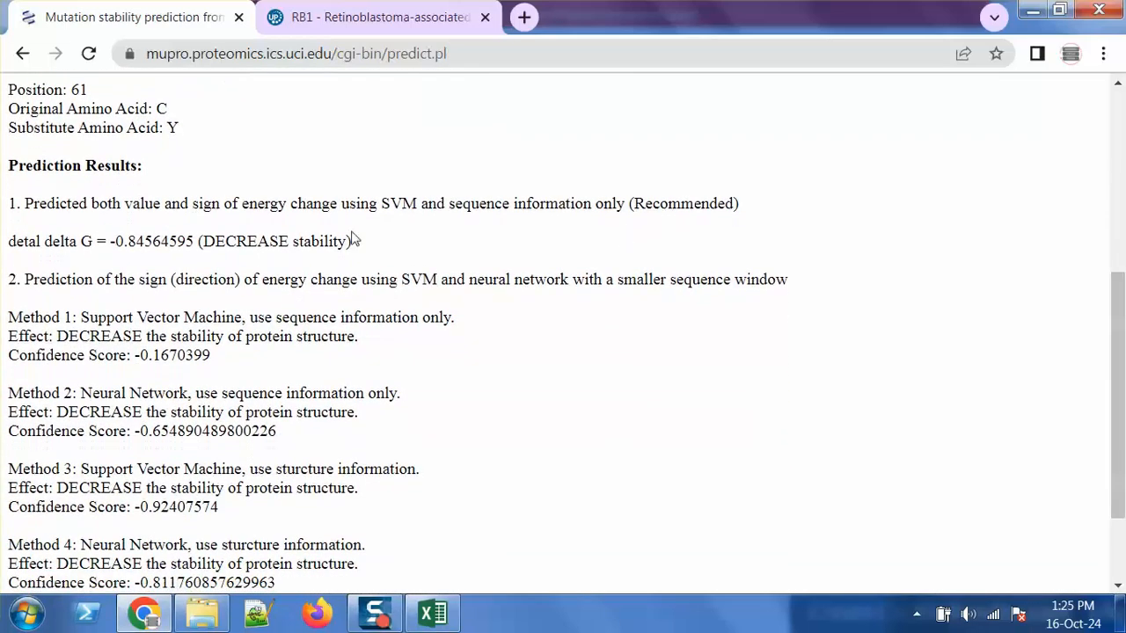
drag(206, 240, 347, 239)
key(ctrl+c)
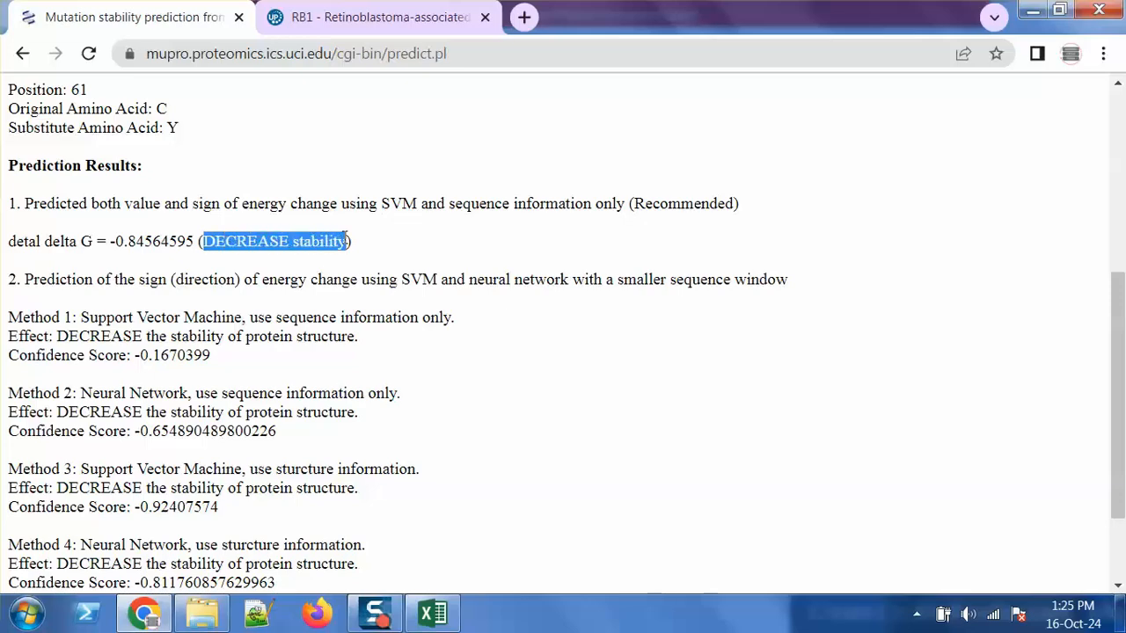
click(432, 613)
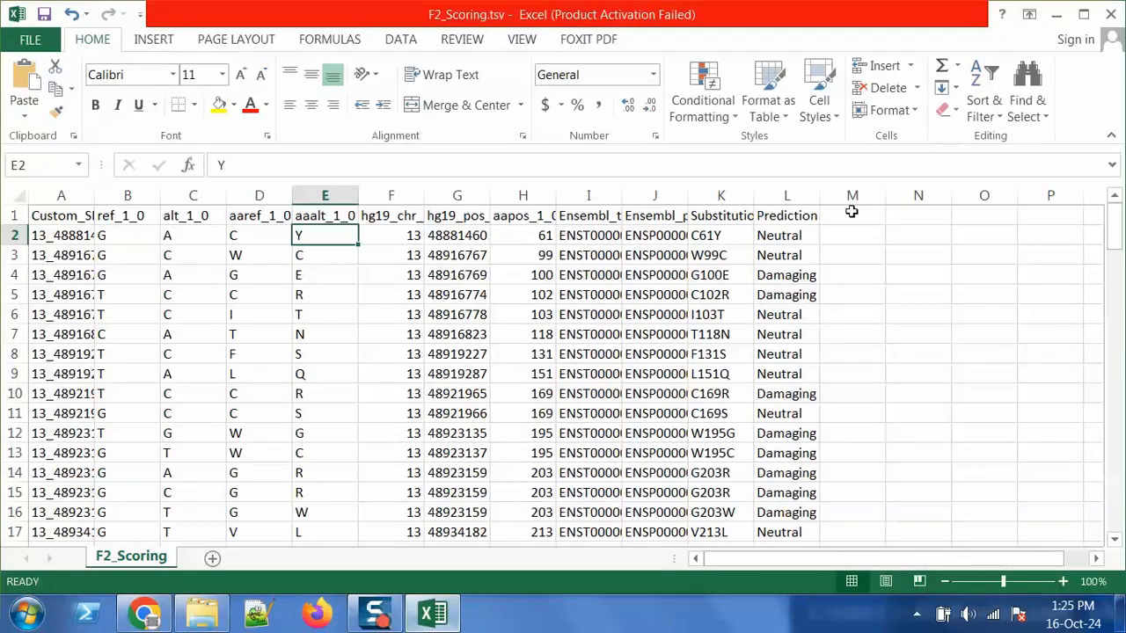
click(850, 234)
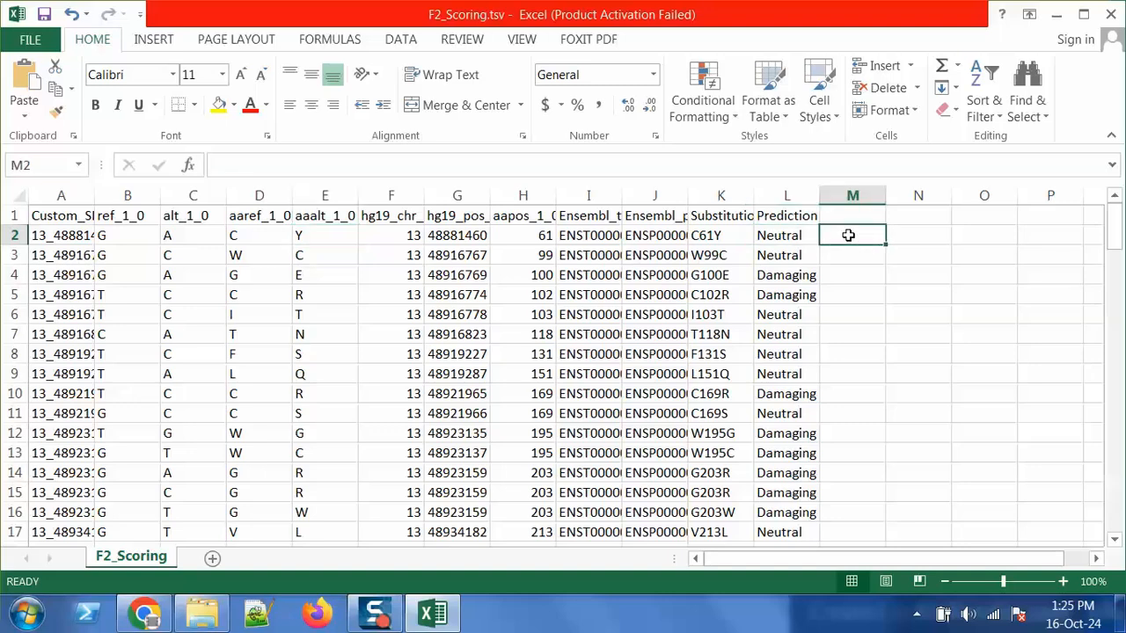
key(ctrl+v)
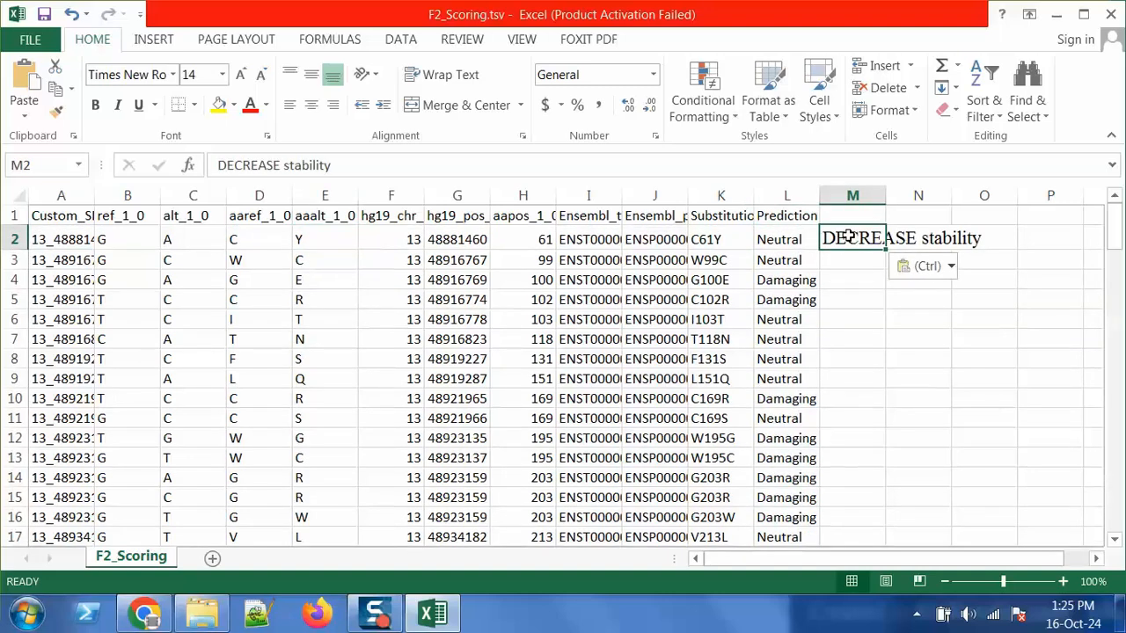
click(946, 267)
click(934, 318)
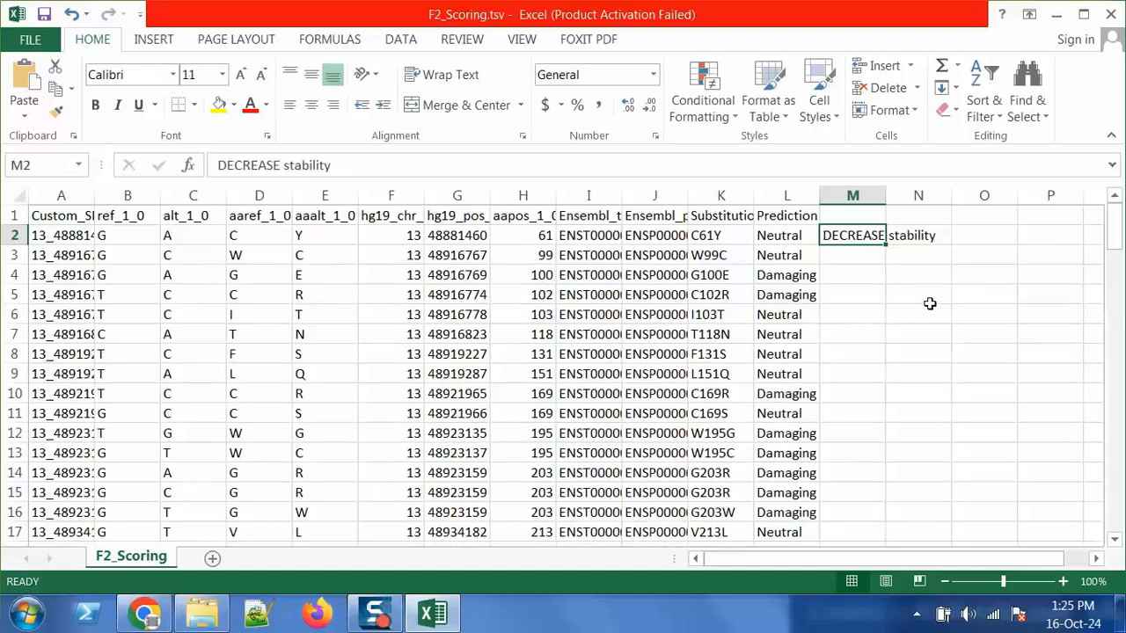
Step: Enter the column header MuPro in cell M1
click(863, 217)
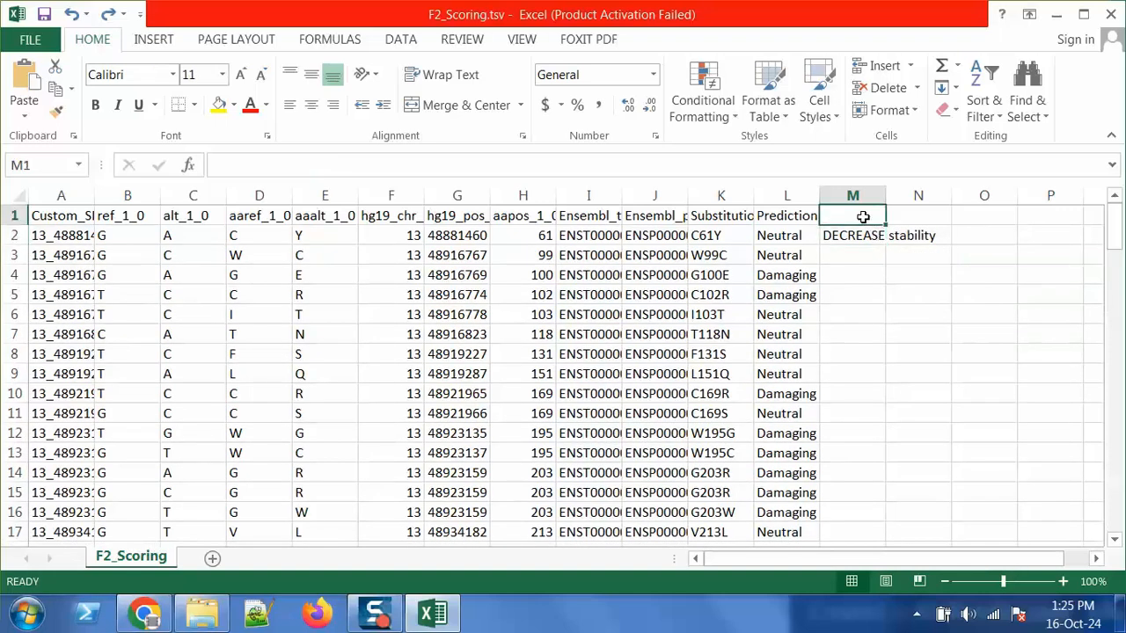
text(mU)
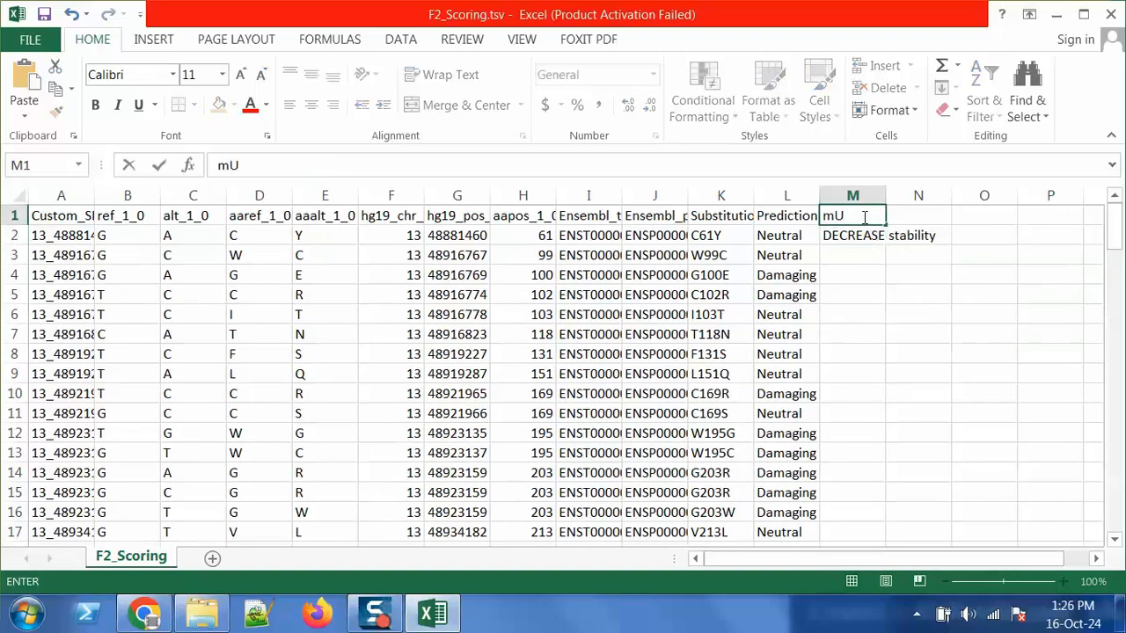
text(pRO)
key(BackSpace)
key(BackSpace)
key(BackSpace)
key(BackSpace)
key(BackSpace)
text(MuPro)
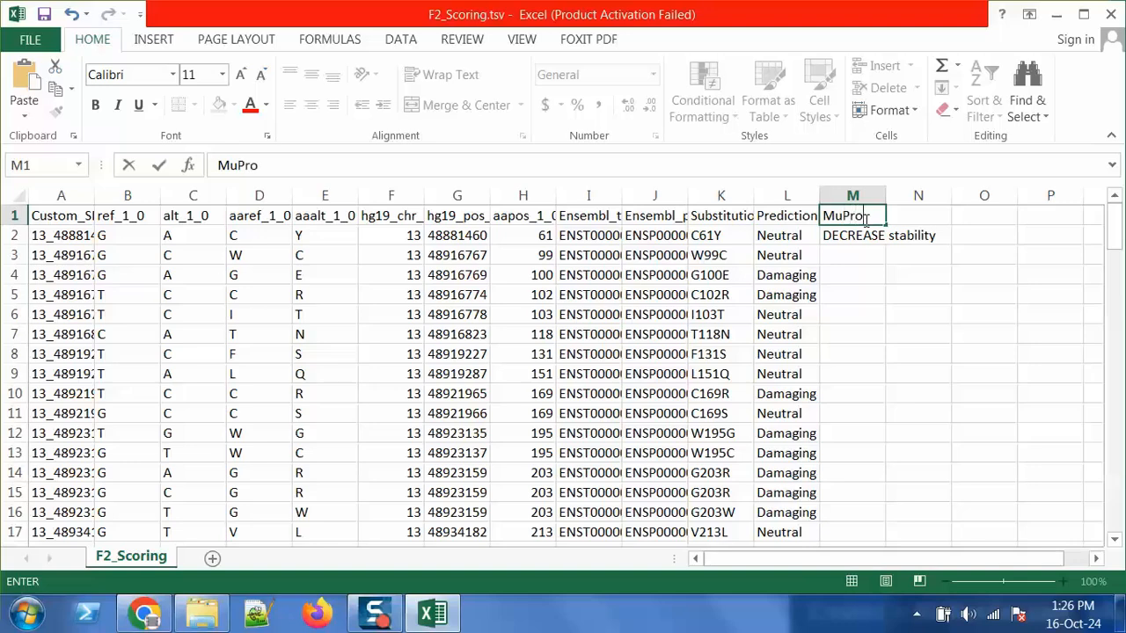
Step: Rename the Prediction header in cell L1 as Missense3D
click(790, 216)
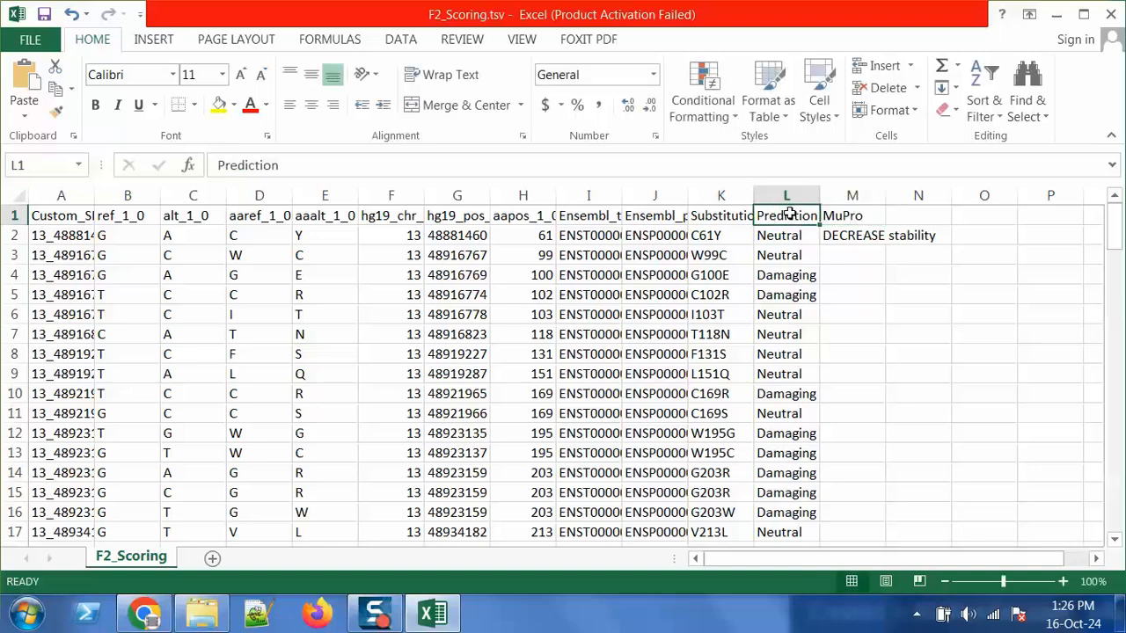
text(Missens)
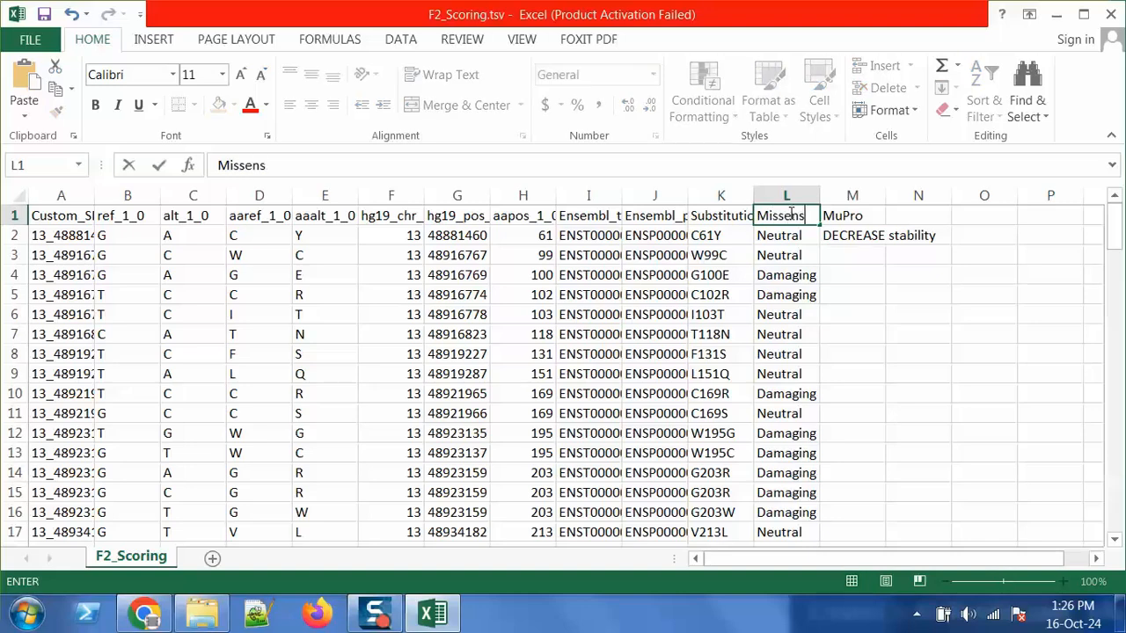
text(e3D)
key(ctrl+Return)
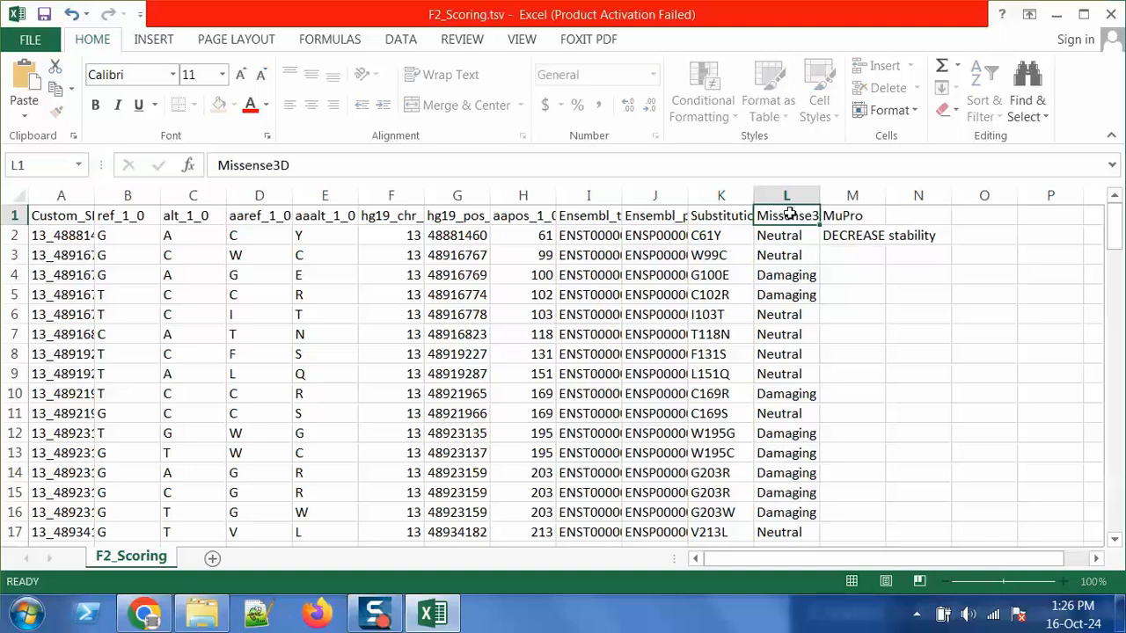
key(Down)
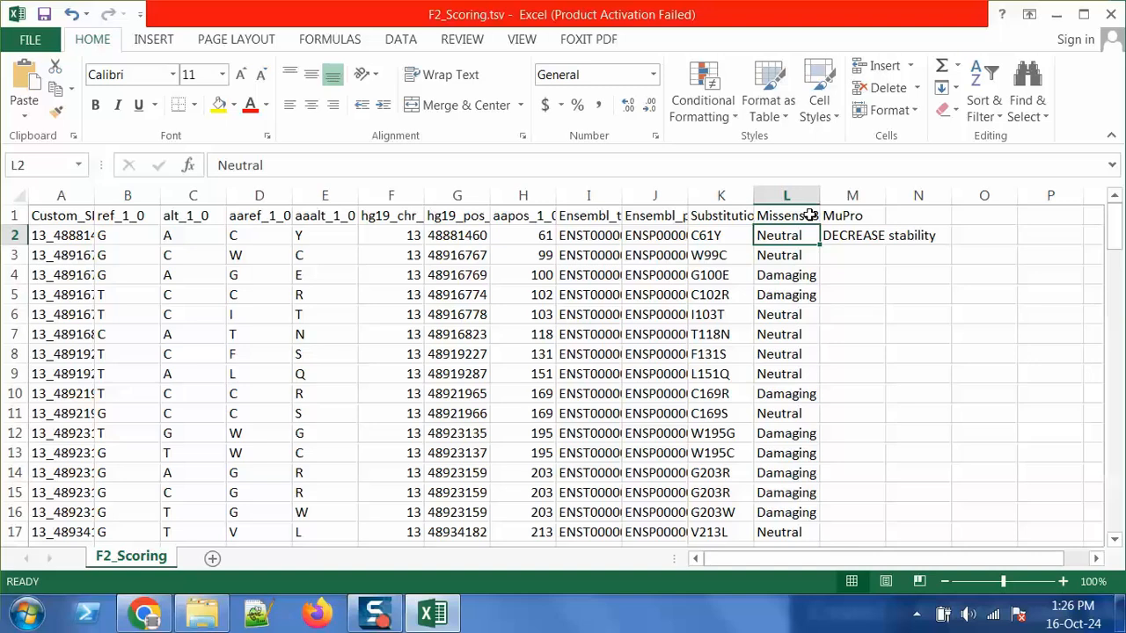
Step: Look up the amino acid position in row 3, return to the MUpro form in Chrome and set the mutation position to 99
click(526, 255)
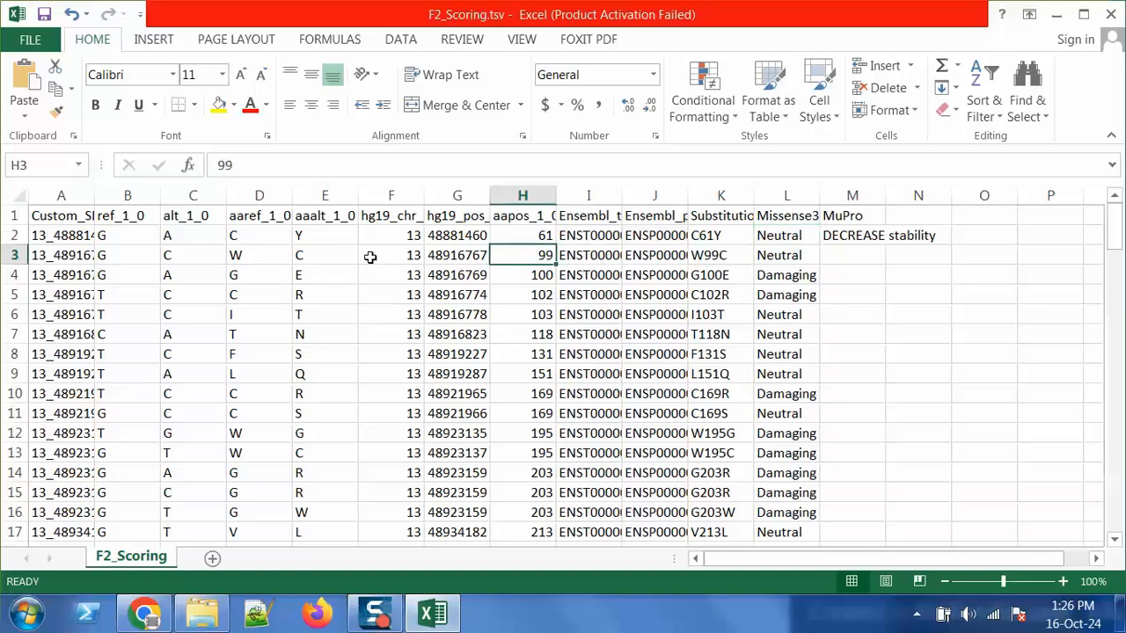
click(144, 614)
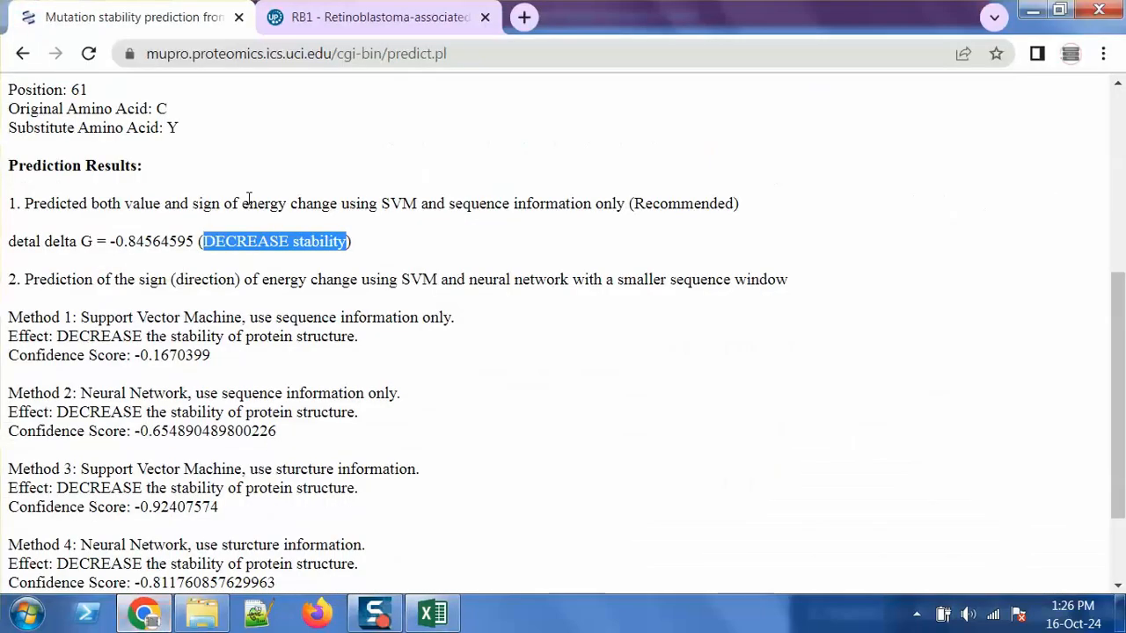
click(23, 54)
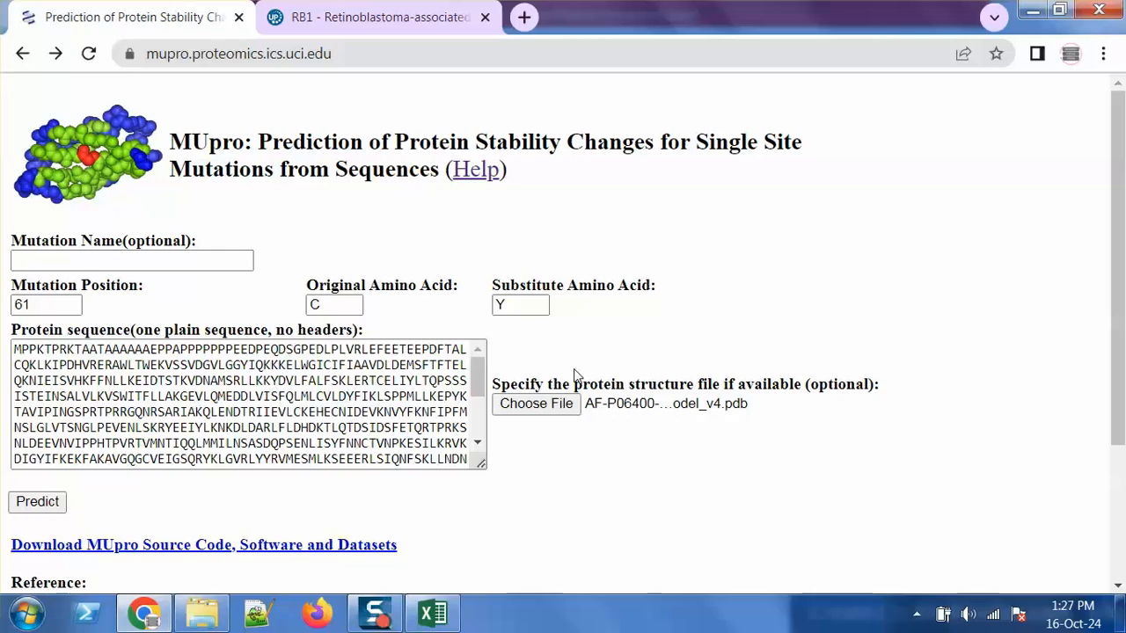
click(52, 306)
double_click(52, 306)
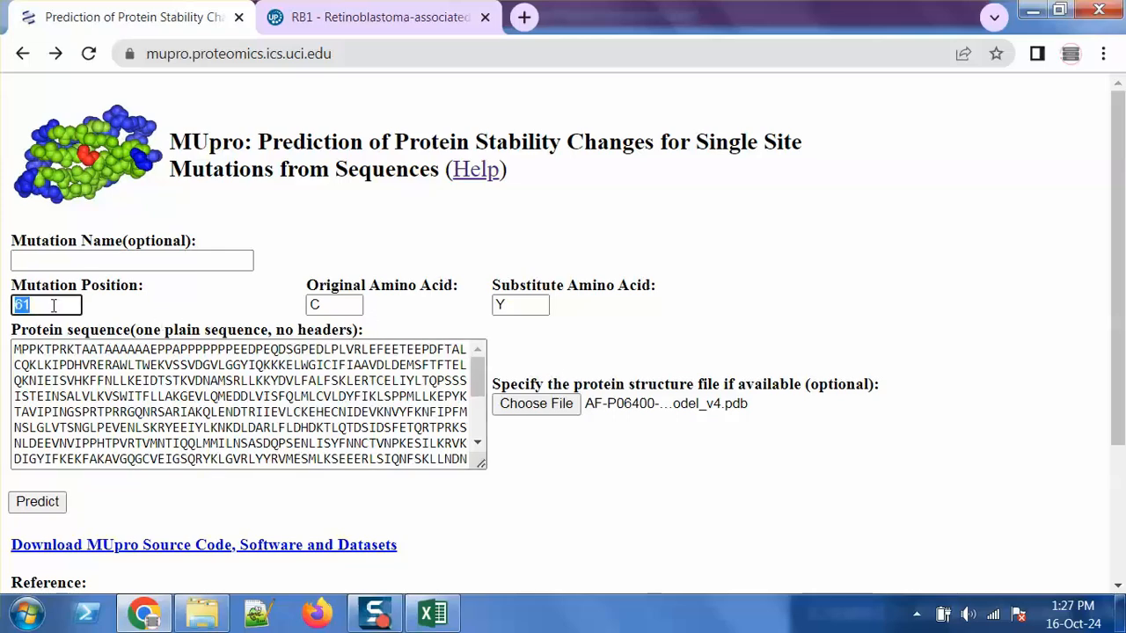
text(99)
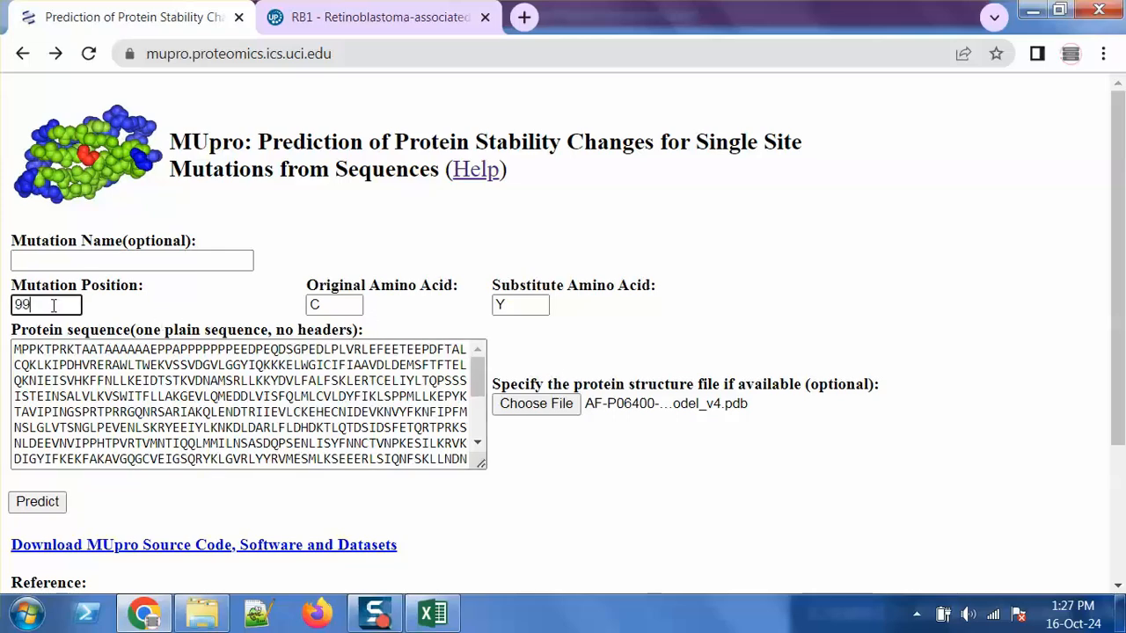
Step: Check the amino acids of the second variant in Excel, set original W and substitute C in the MUpro form, and run the prediction
click(430, 614)
click(429, 614)
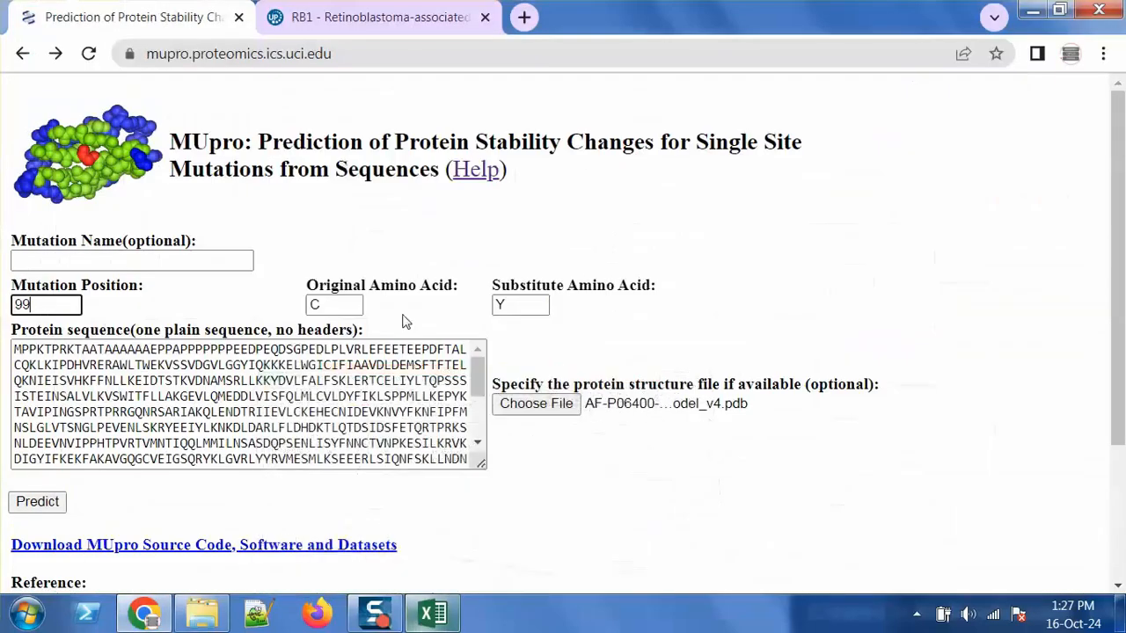
double_click(327, 285)
click(323, 305)
double_click(323, 306)
text(W)
key(Tab)
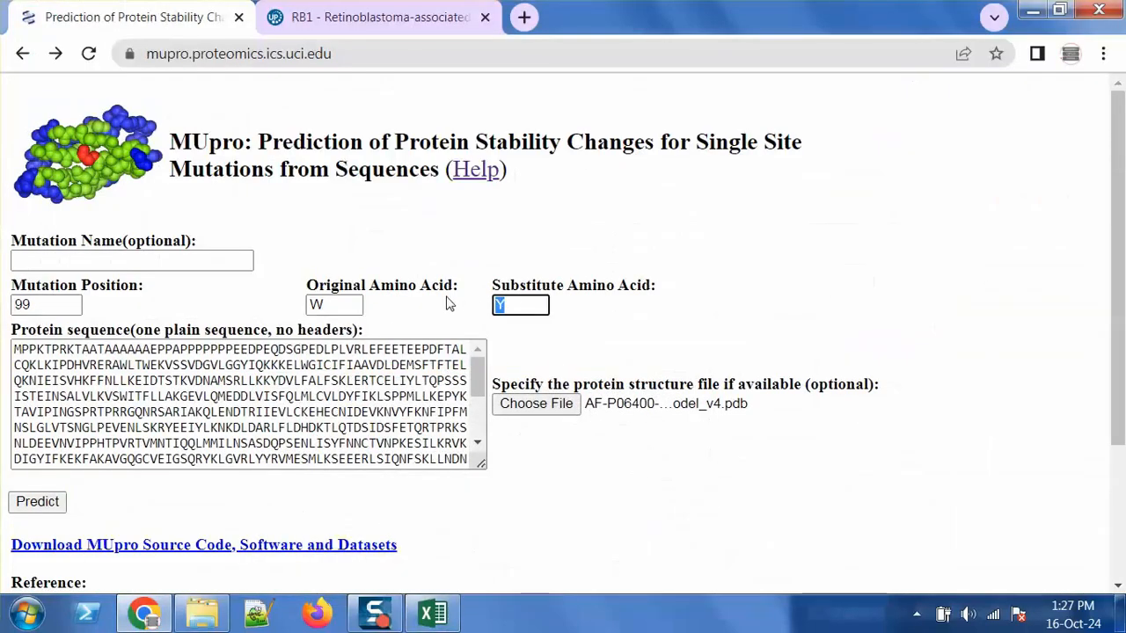
text(C)
click(40, 509)
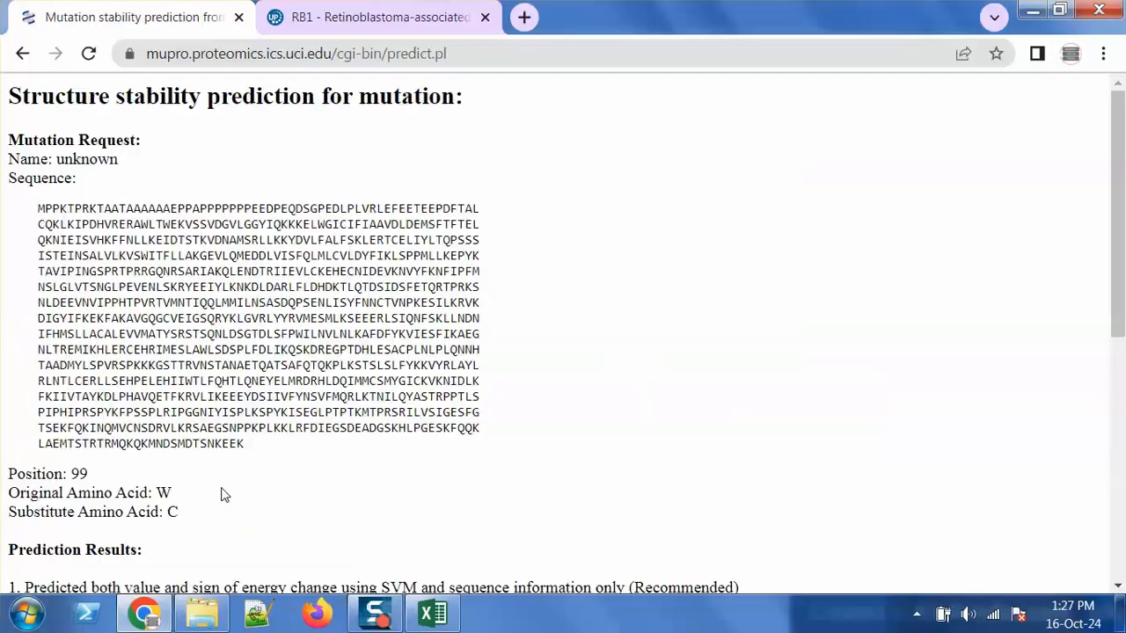
Step: Copy the MUpro stability result DECREASE stability for the W99C mutation and paste it into cell M3 in Excel
drag(1119, 123, 1119, 272)
drag(197, 356, 340, 357)
key(ctrl+c)
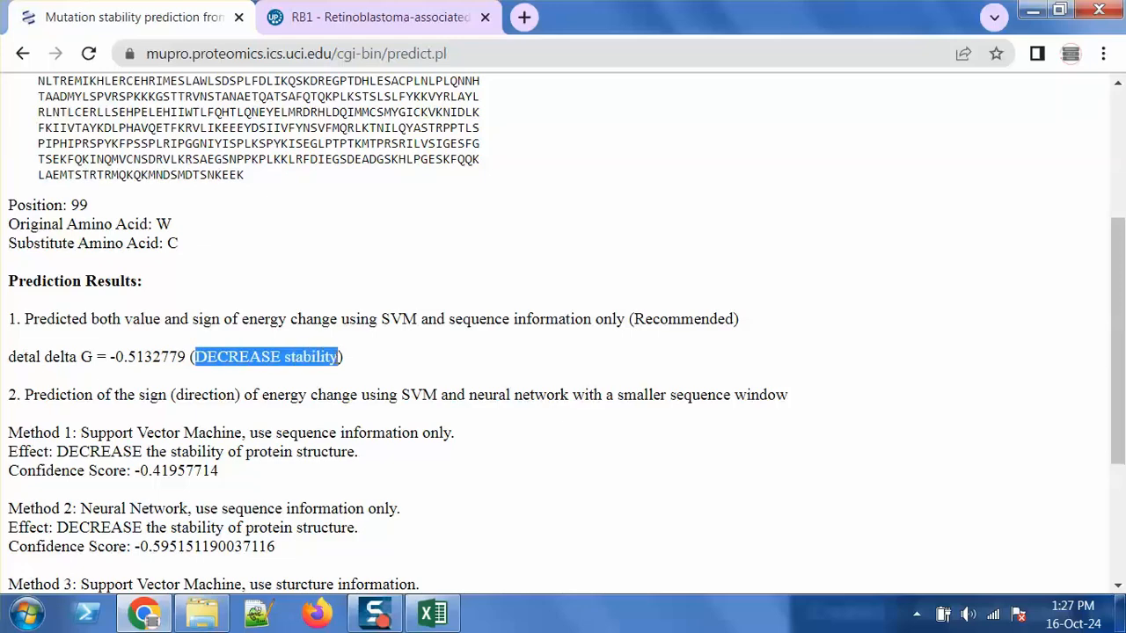
click(433, 613)
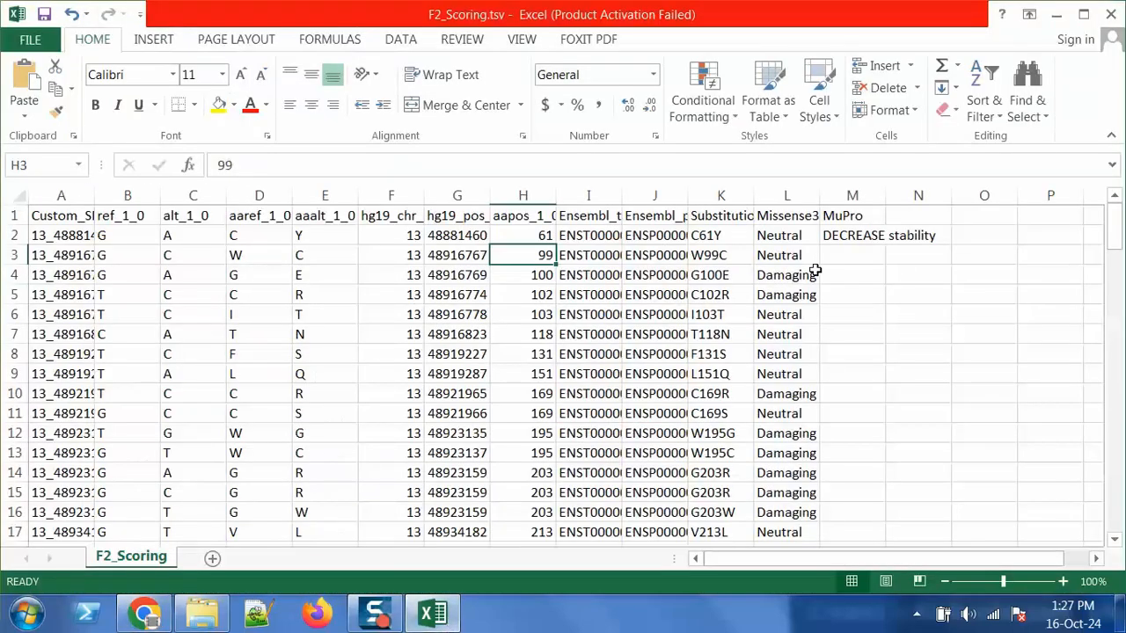
double_click(844, 255)
key(ctrl+v)
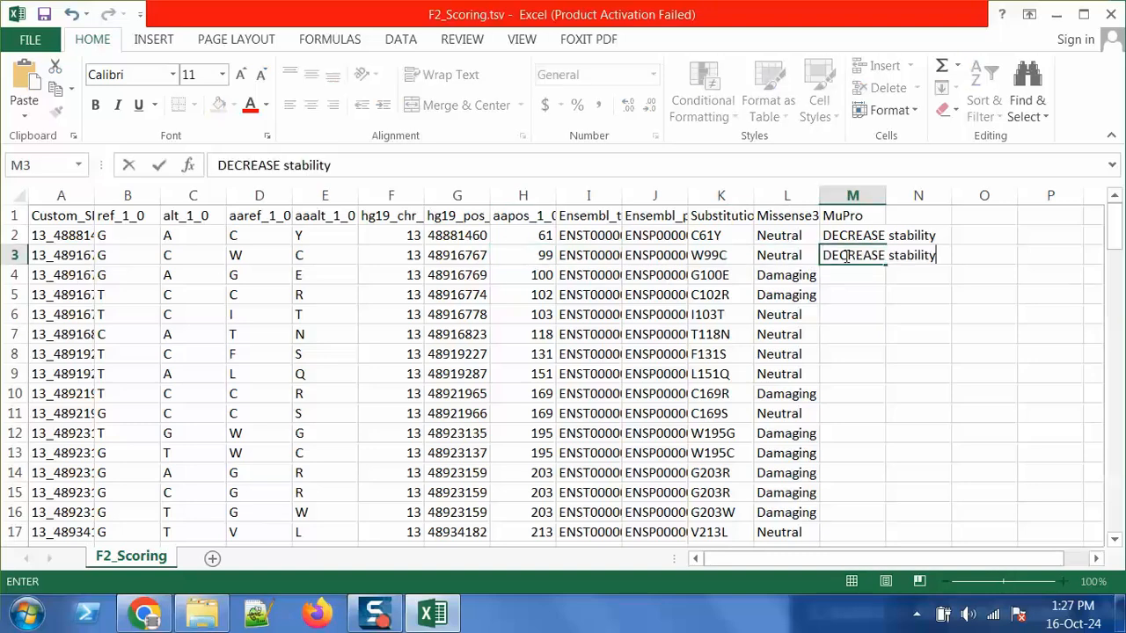
key(Return)
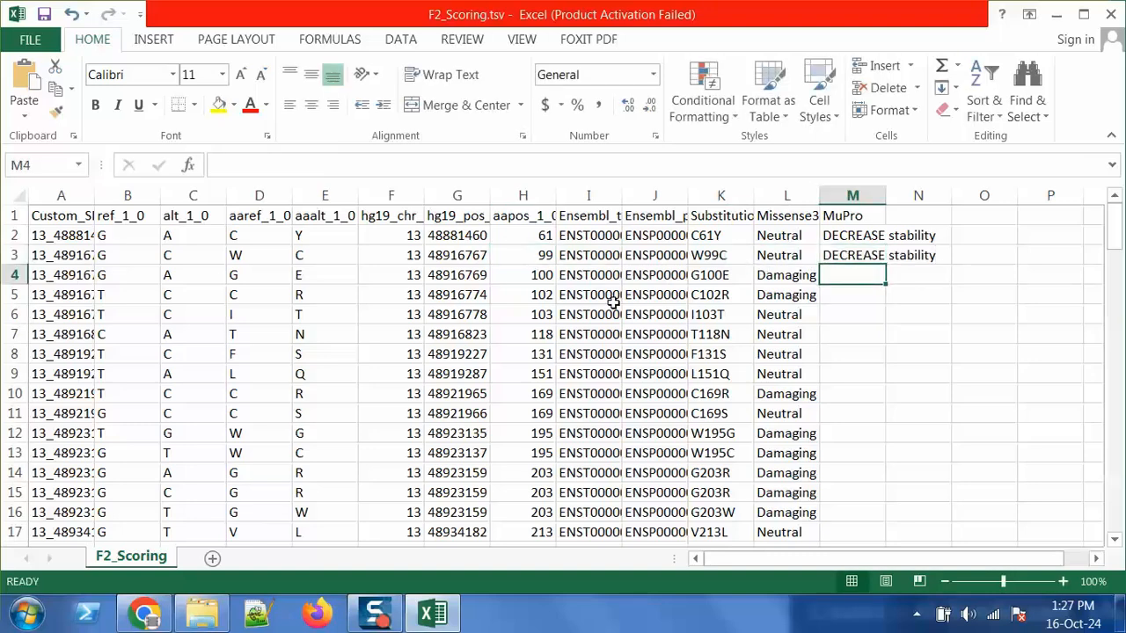
Step: Look up the amino acid position and residues in row 4, return to the MUpro form in Chrome and set the mutation position to 100
click(532, 276)
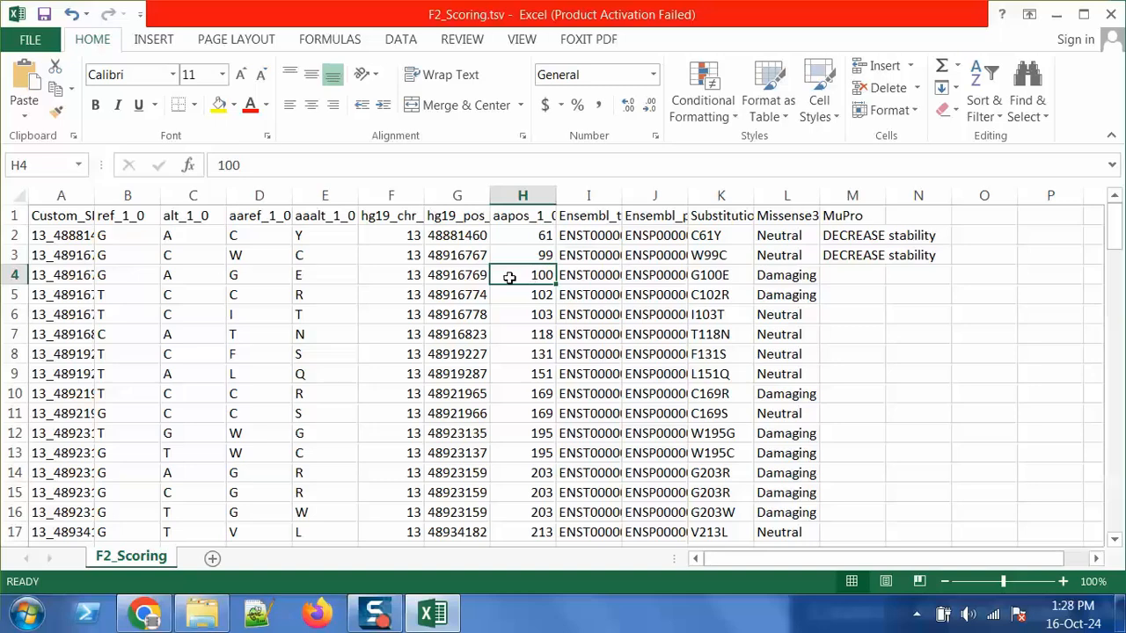
click(255, 277)
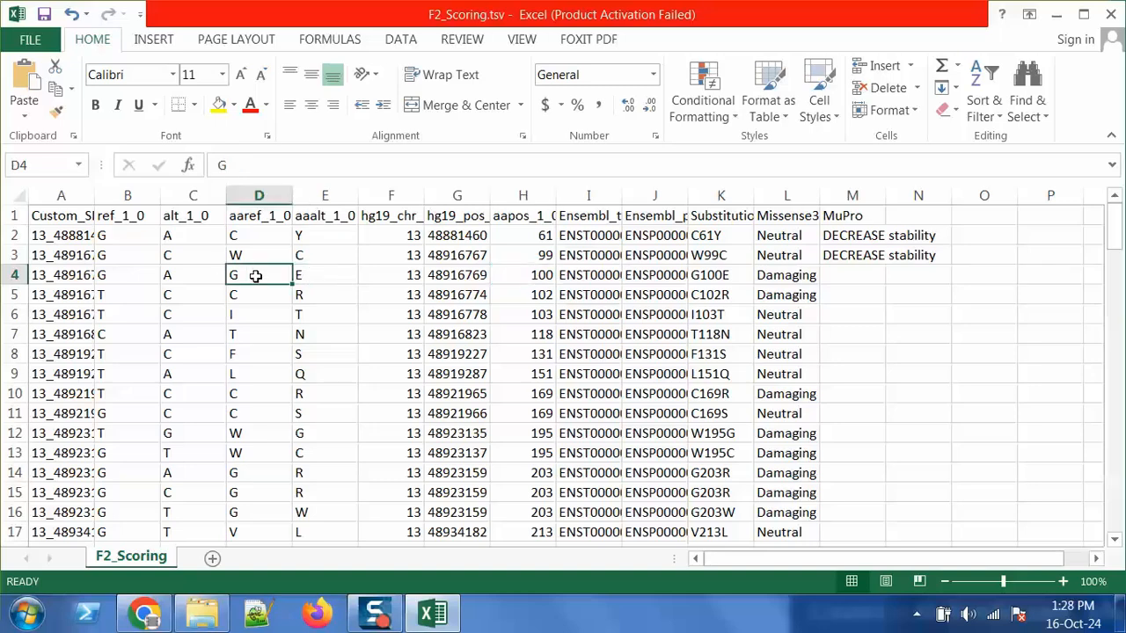
click(303, 277)
click(152, 614)
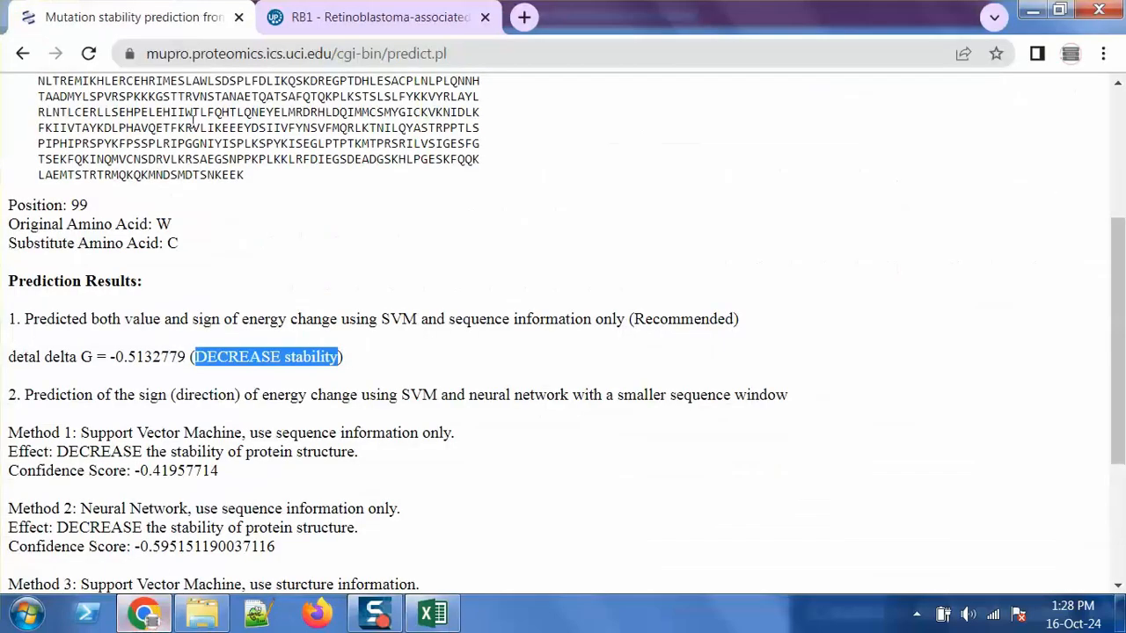
click(26, 55)
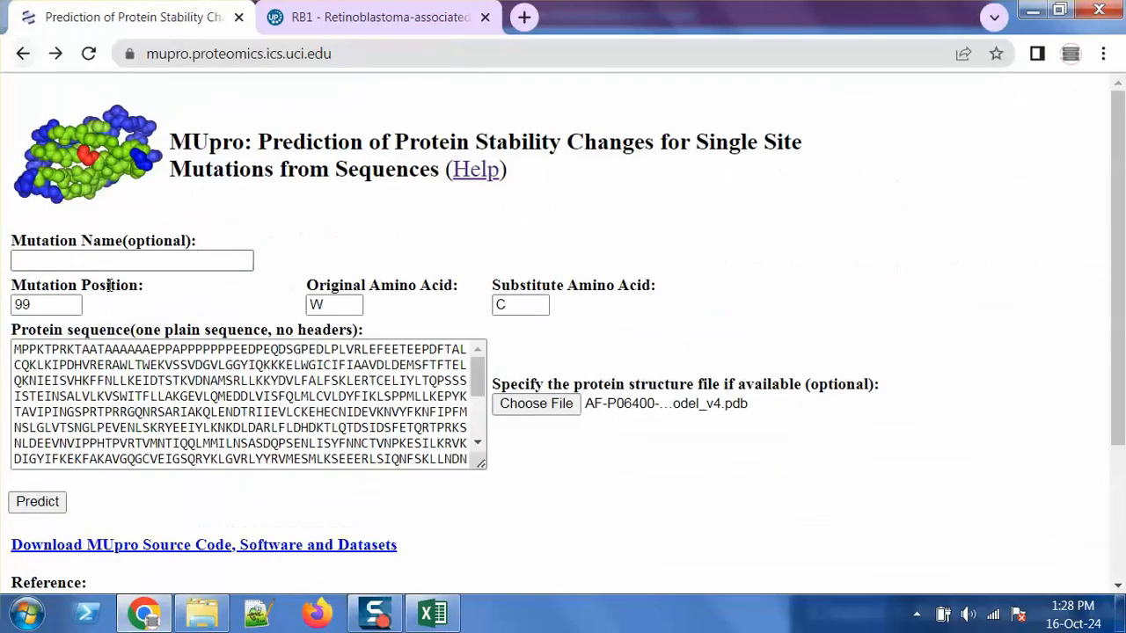
double_click(68, 306)
text(10)
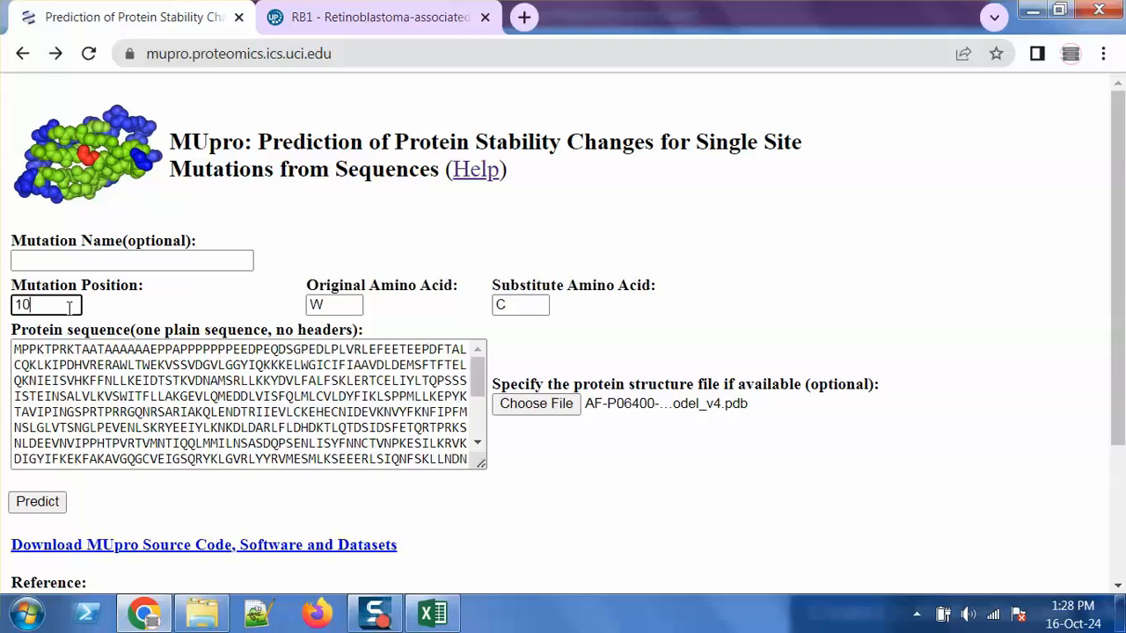
text(0)
Step: Set the original amino acid to G and the substitute to E in the MUpro form, and run the prediction
drag(319, 316, 280, 303)
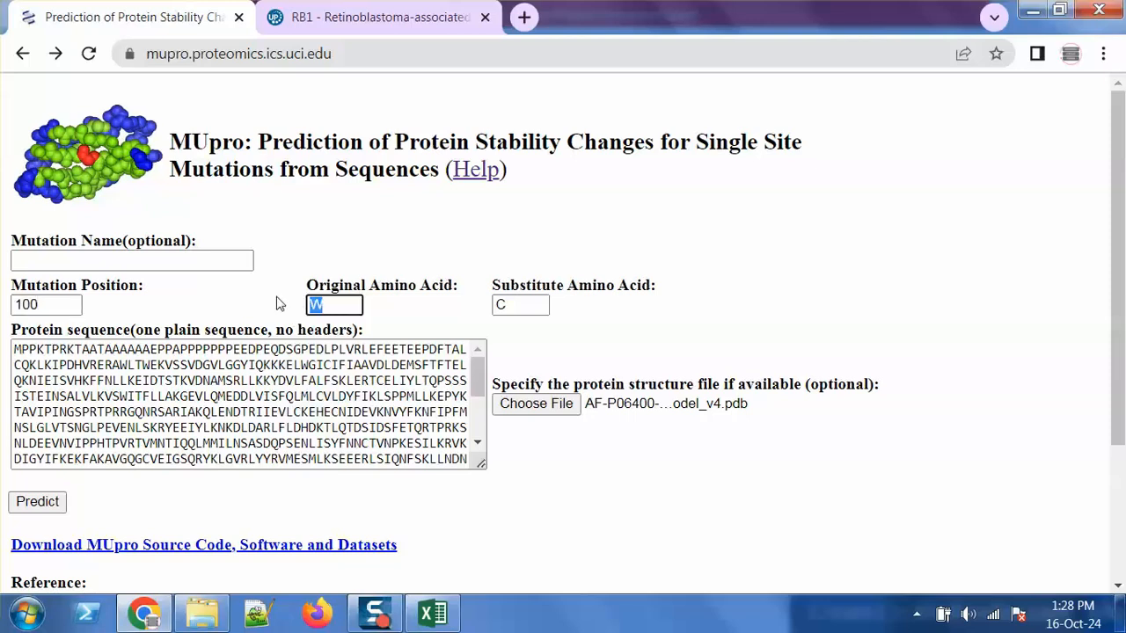
text(G)
key(Tab)
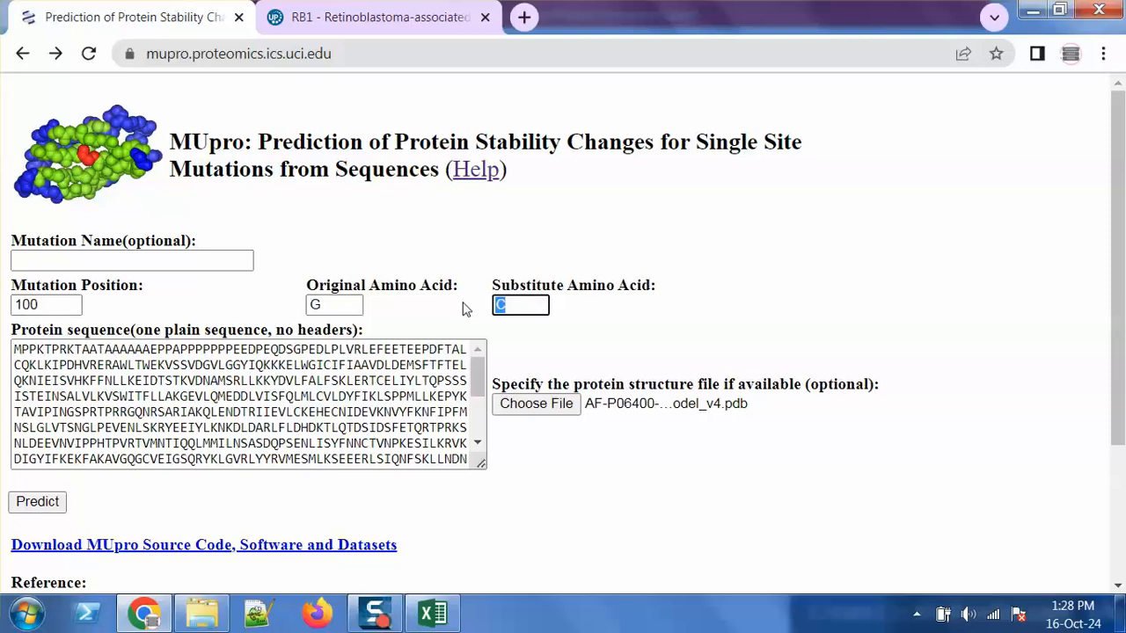
text(E)
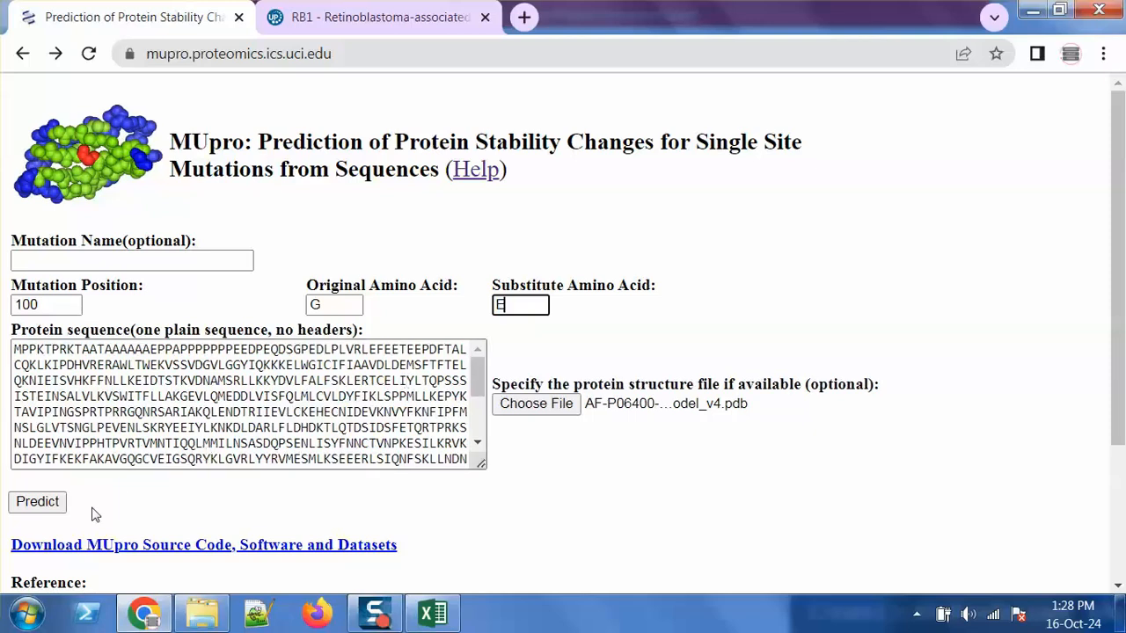
click(22, 508)
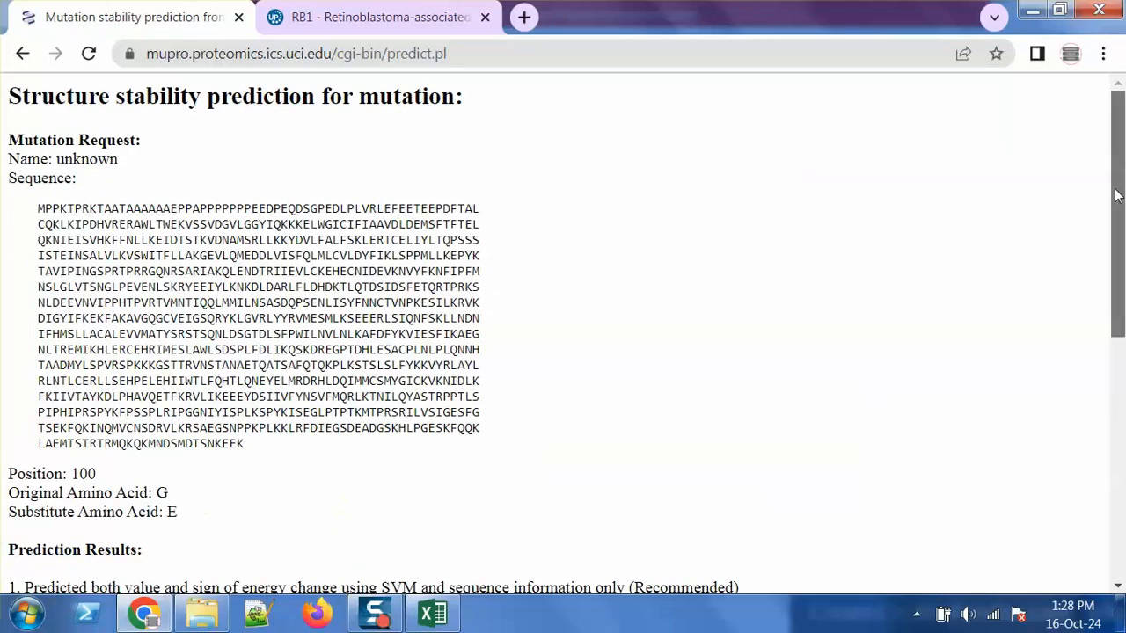
Step: Copy the stability result DECREASE stability for the G100E mutation from the prediction page and paste it into cell M4 in Excel
drag(1108, 188, 1124, 318)
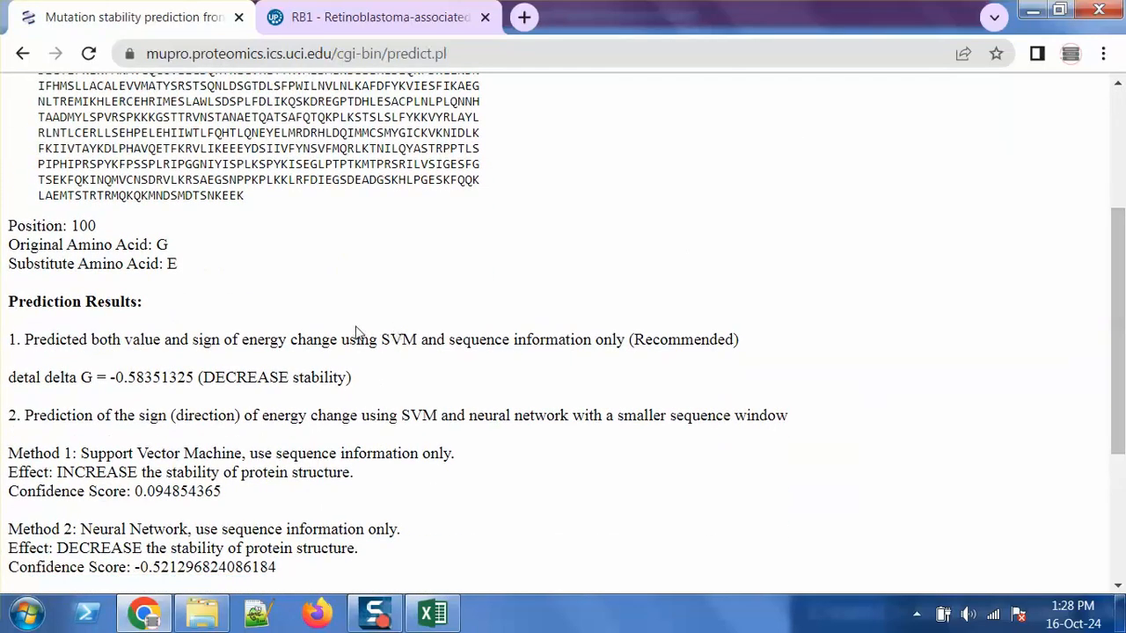
drag(205, 377, 349, 378)
key(ctrl+c)
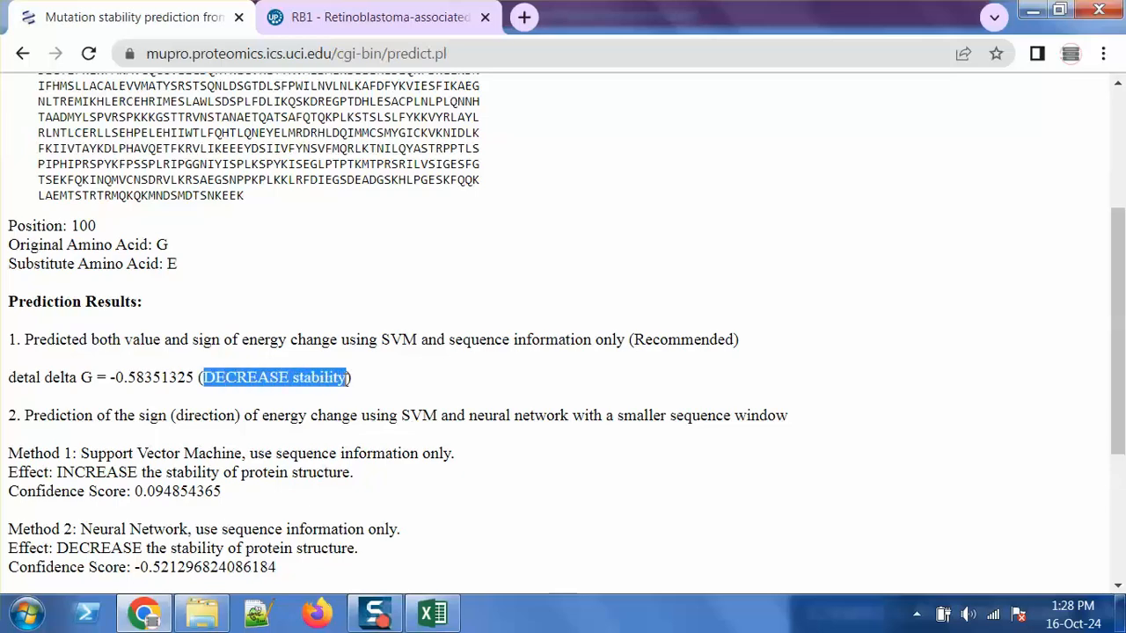
click(432, 613)
click(853, 276)
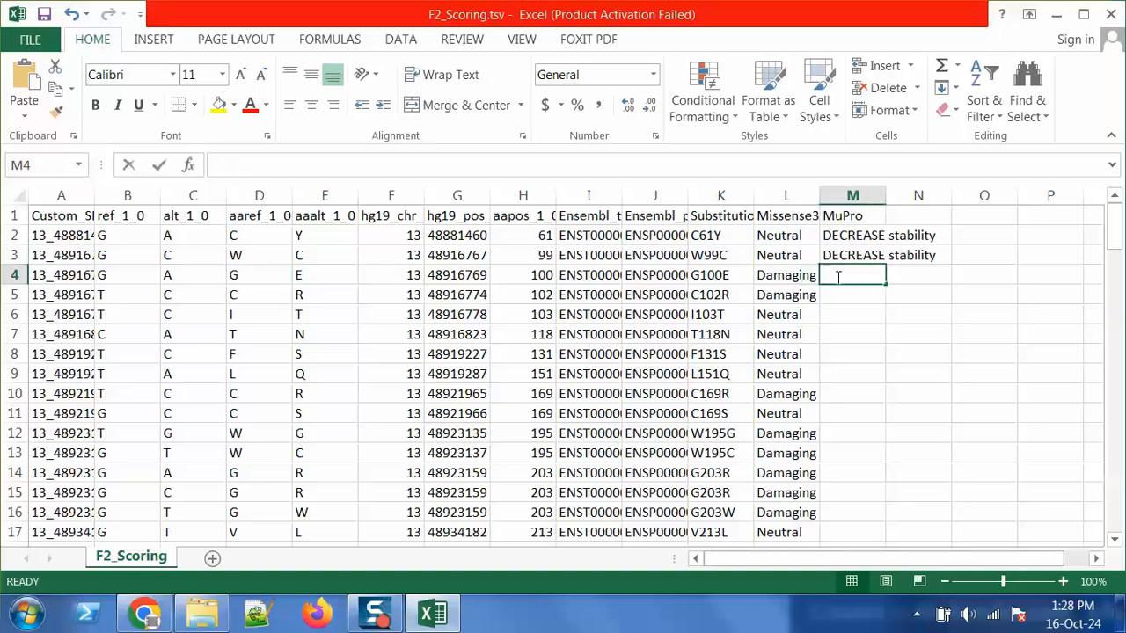
double_click(870, 279)
key(ctrl+v)
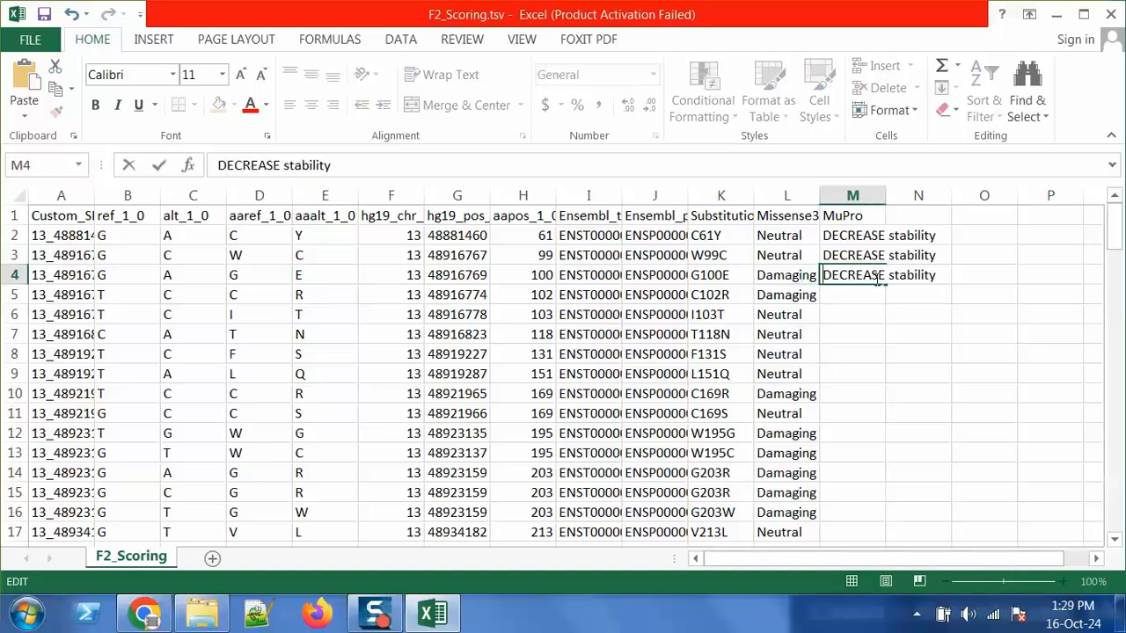
Step: Examine the delta delta G value of the G100E prediction in Chrome and return to the Excel sheet
click(144, 613)
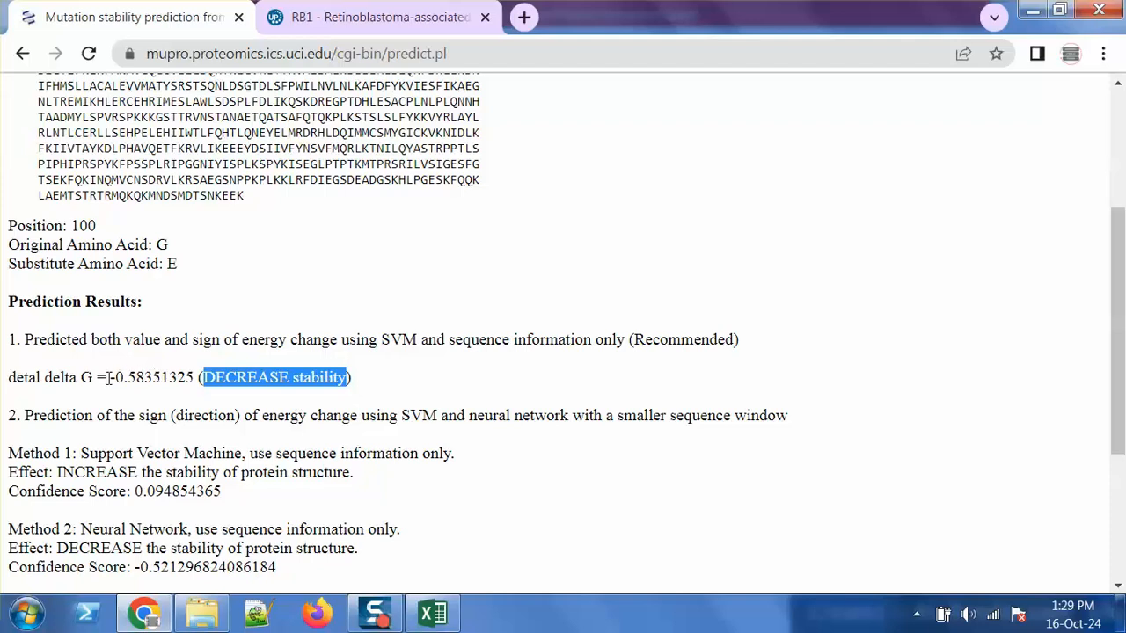
drag(108, 377, 200, 377)
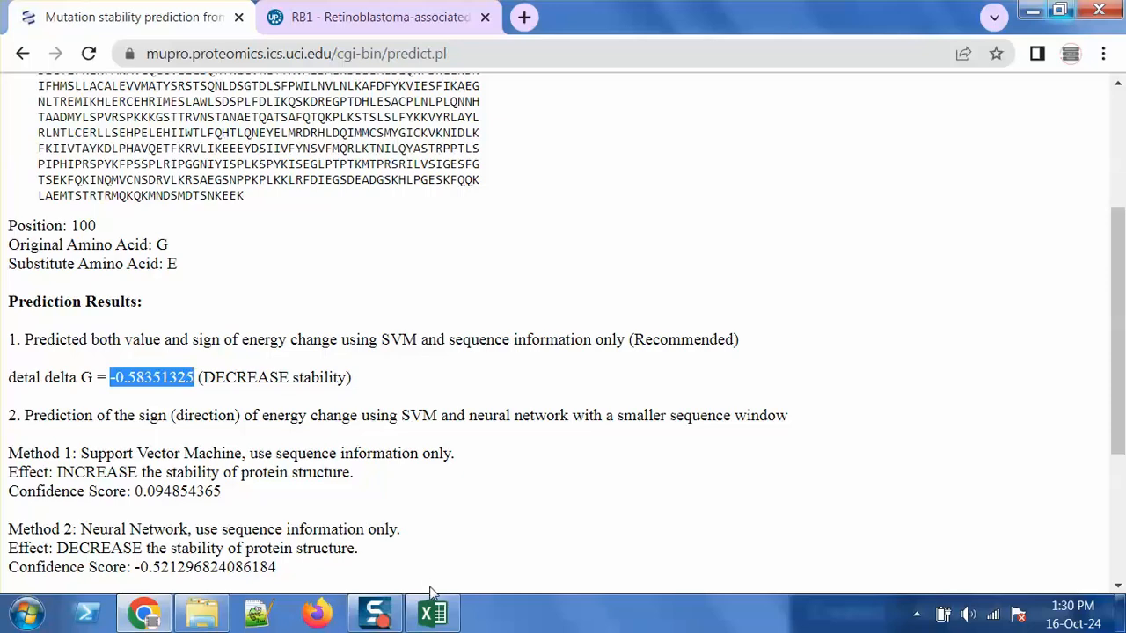
click(432, 613)
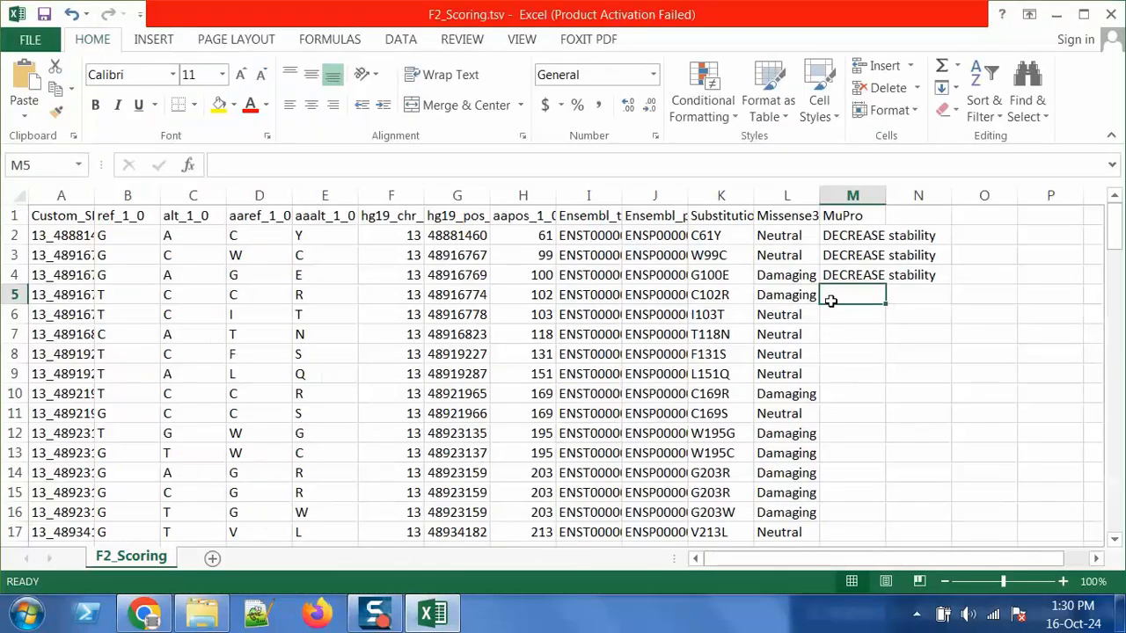